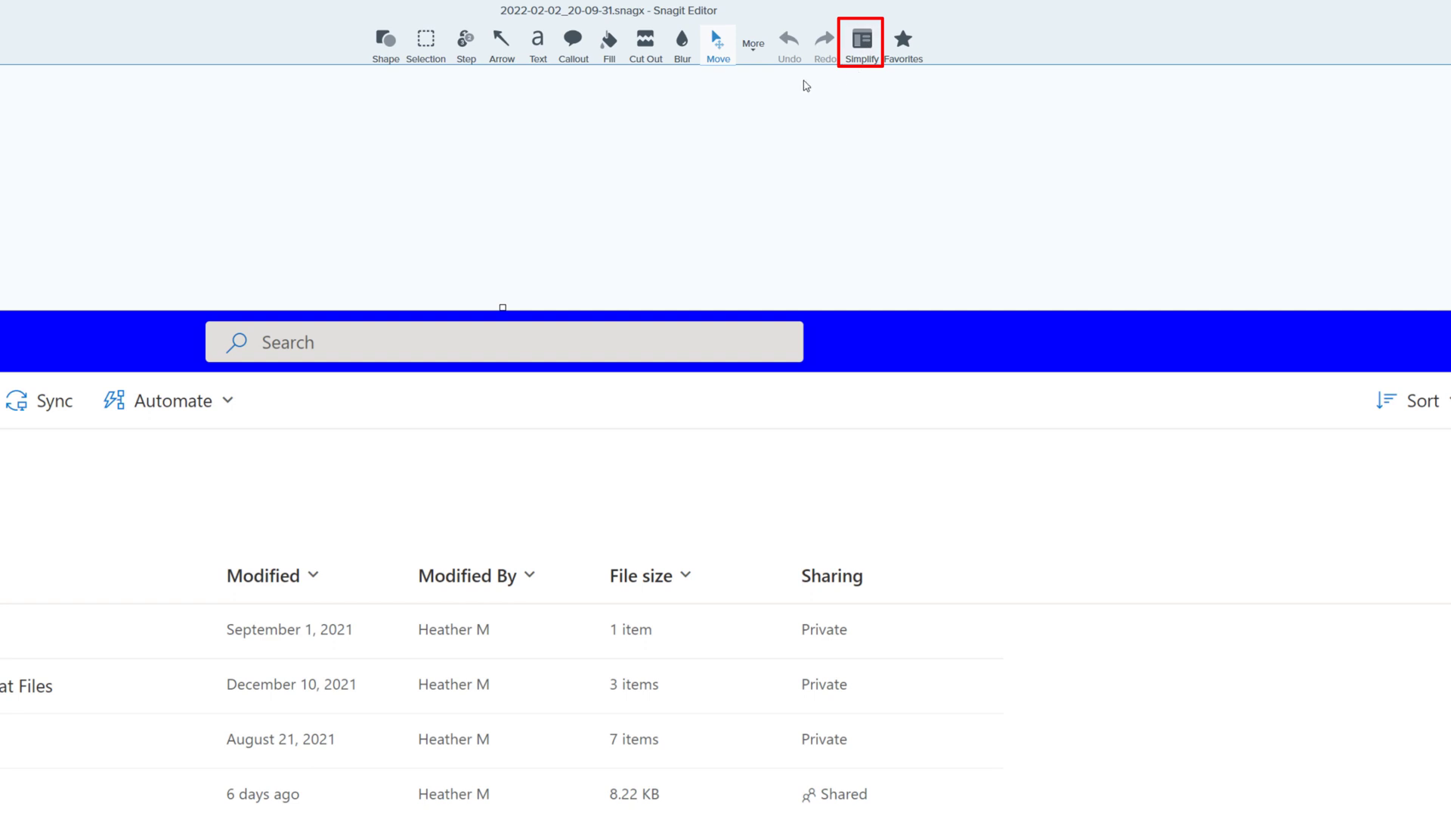
# Activate the Simplify tool and review the toolbar customization options, keeping Simplify among the available tools.
pyautogui.click(862, 42)
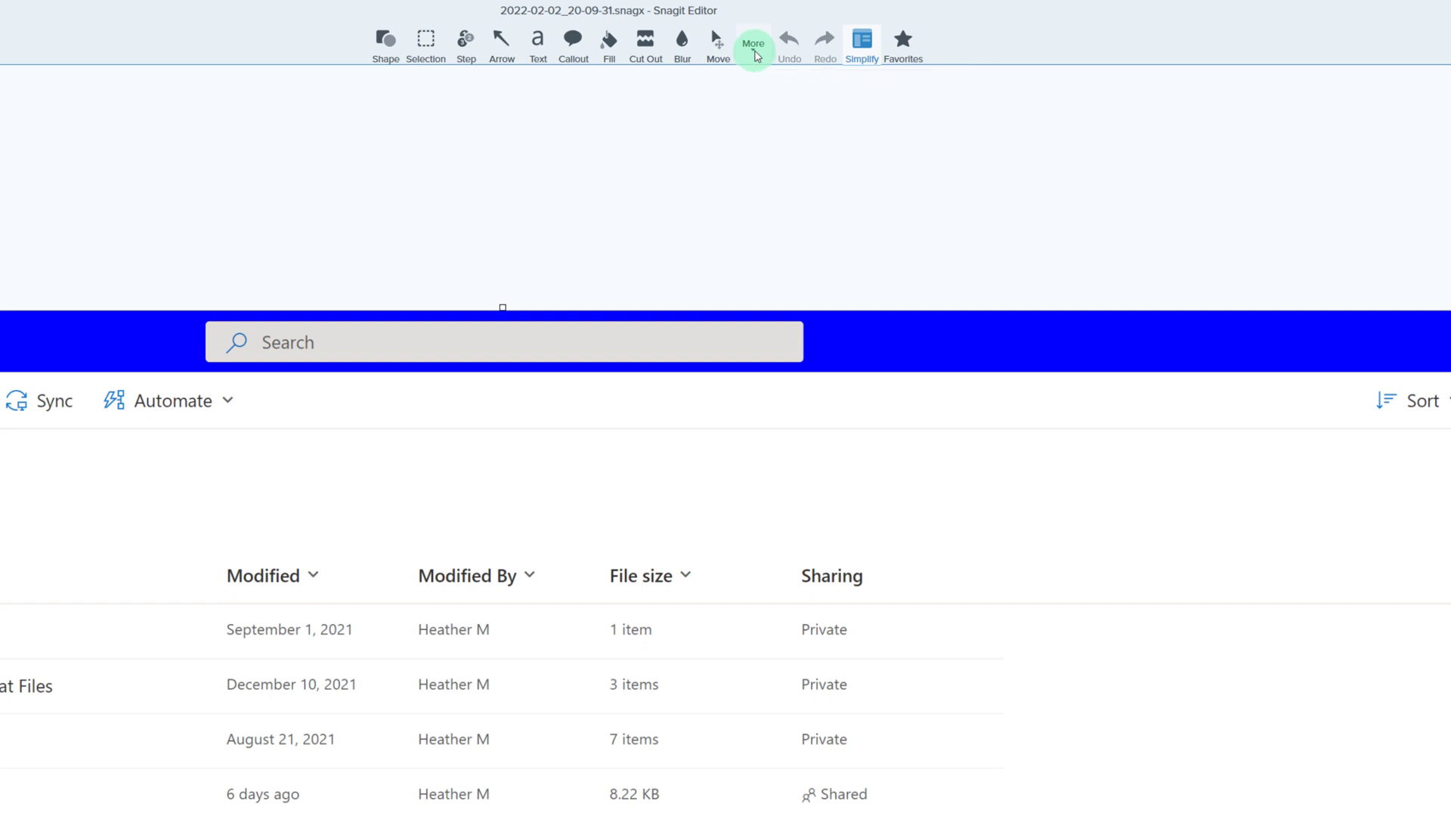
pyautogui.click(756, 56)
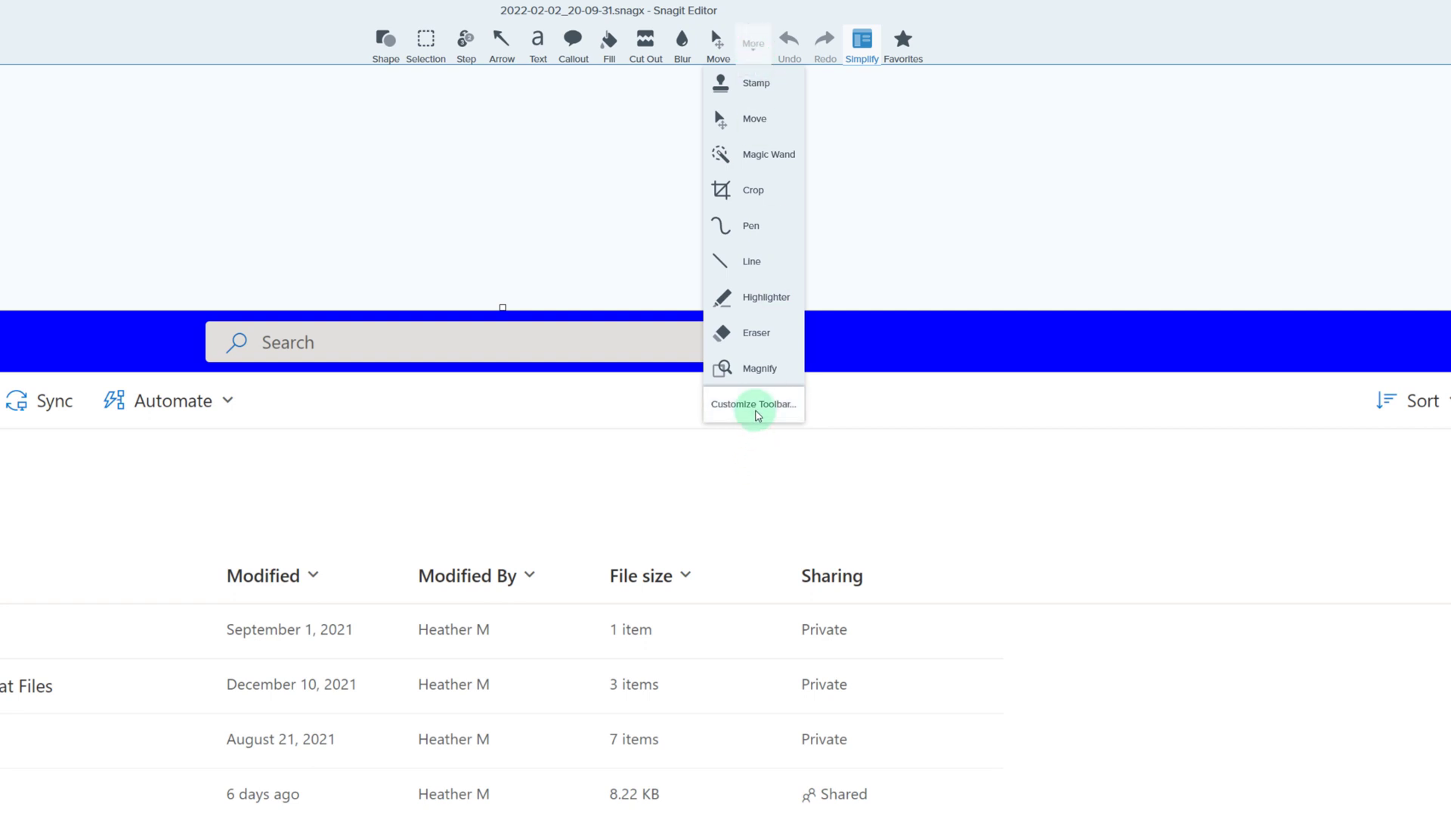
pyautogui.click(757, 412)
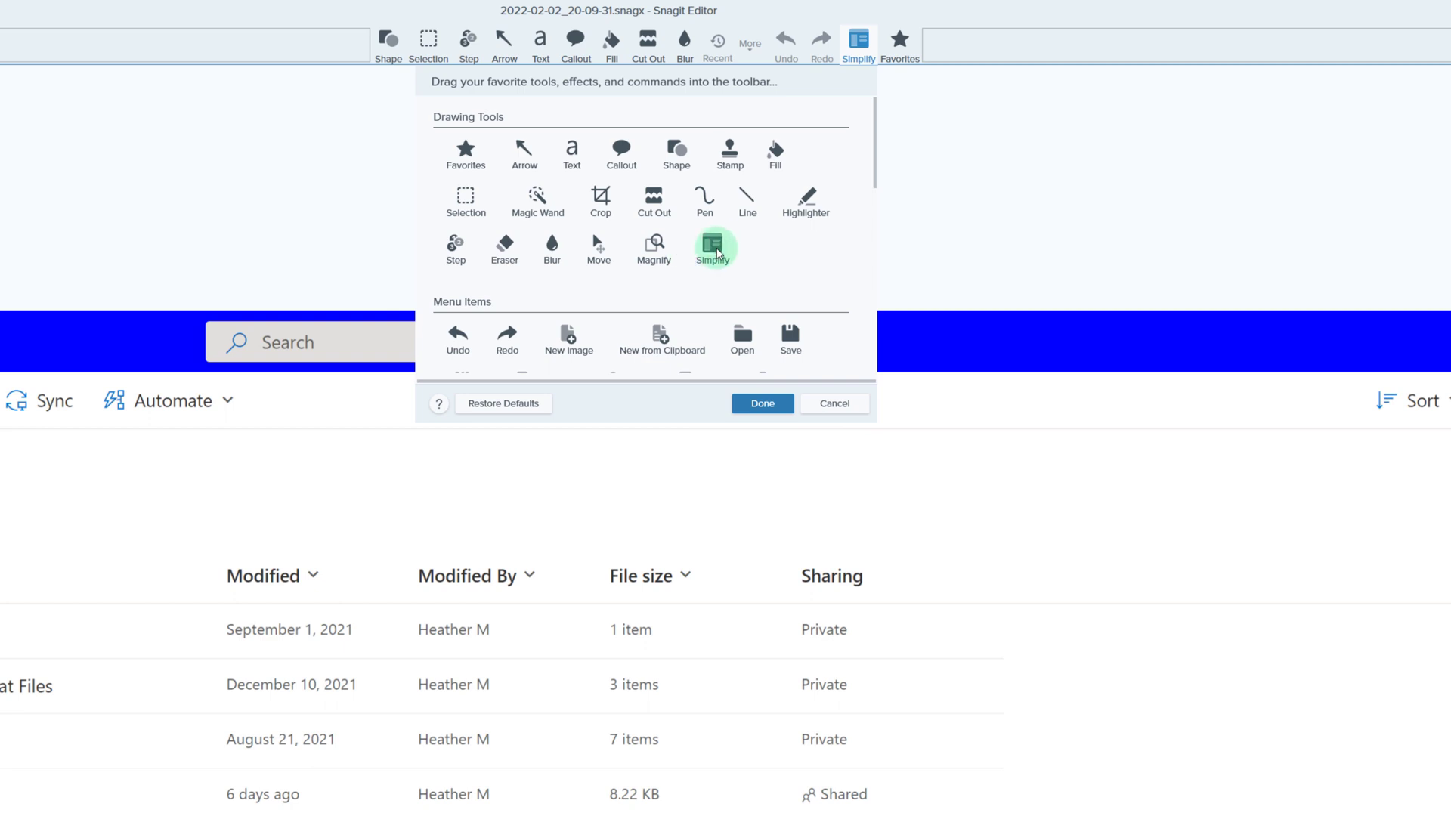
pyautogui.click(763, 404)
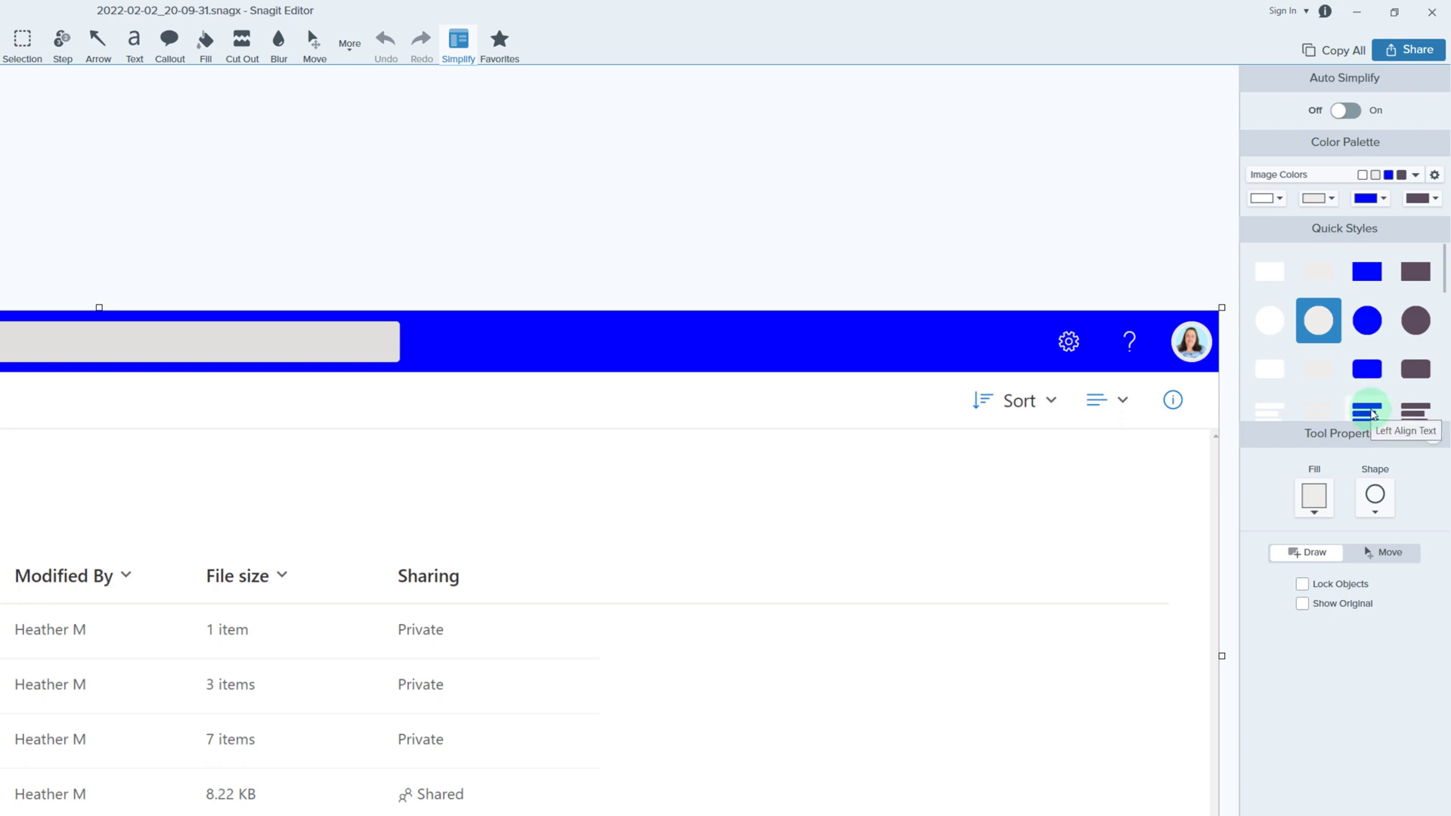
# Try Auto Simplify on the whole screenshot, then turn it off and restore the original image.
pyautogui.click(1344, 111)
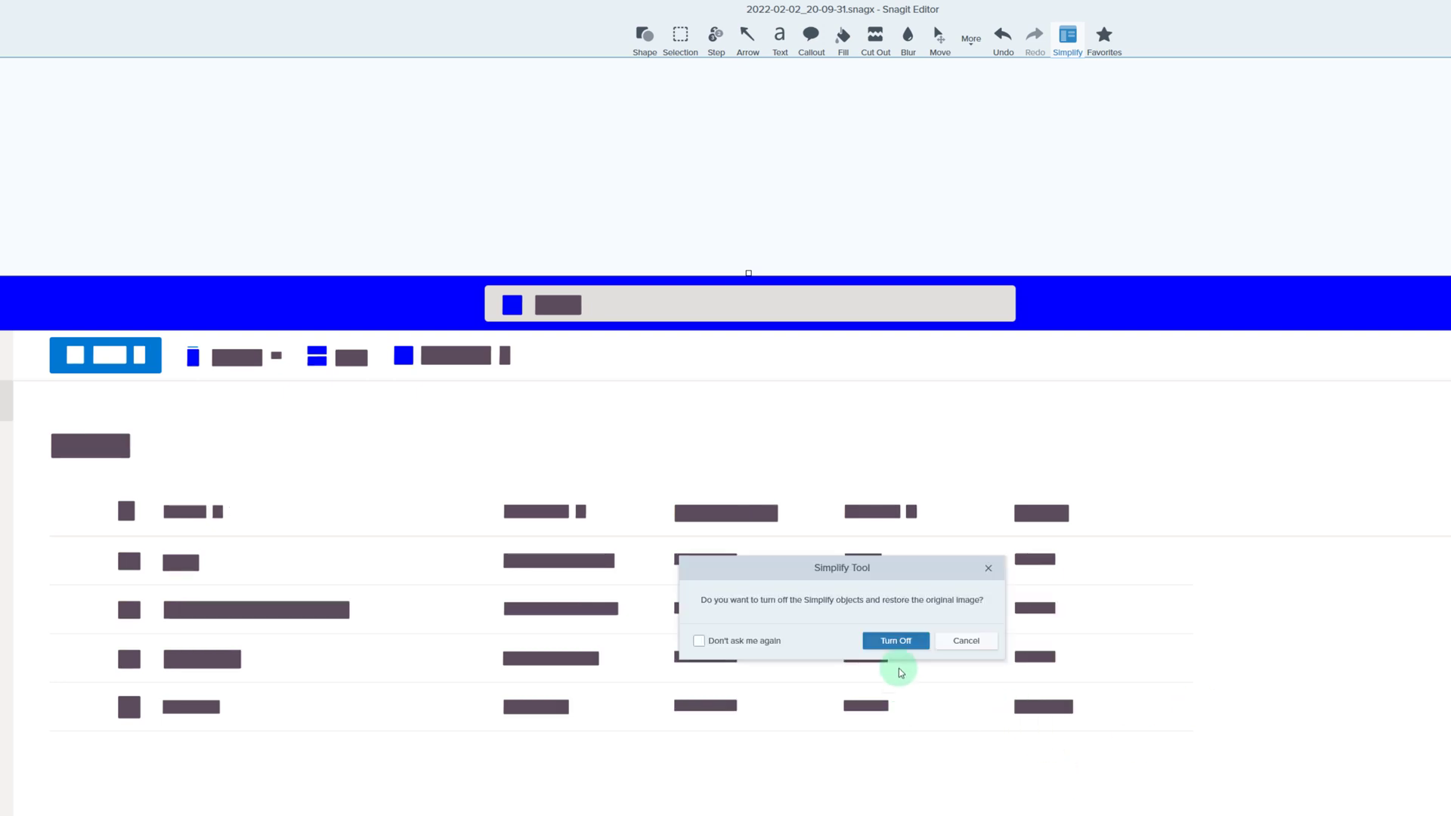
pyautogui.click(896, 642)
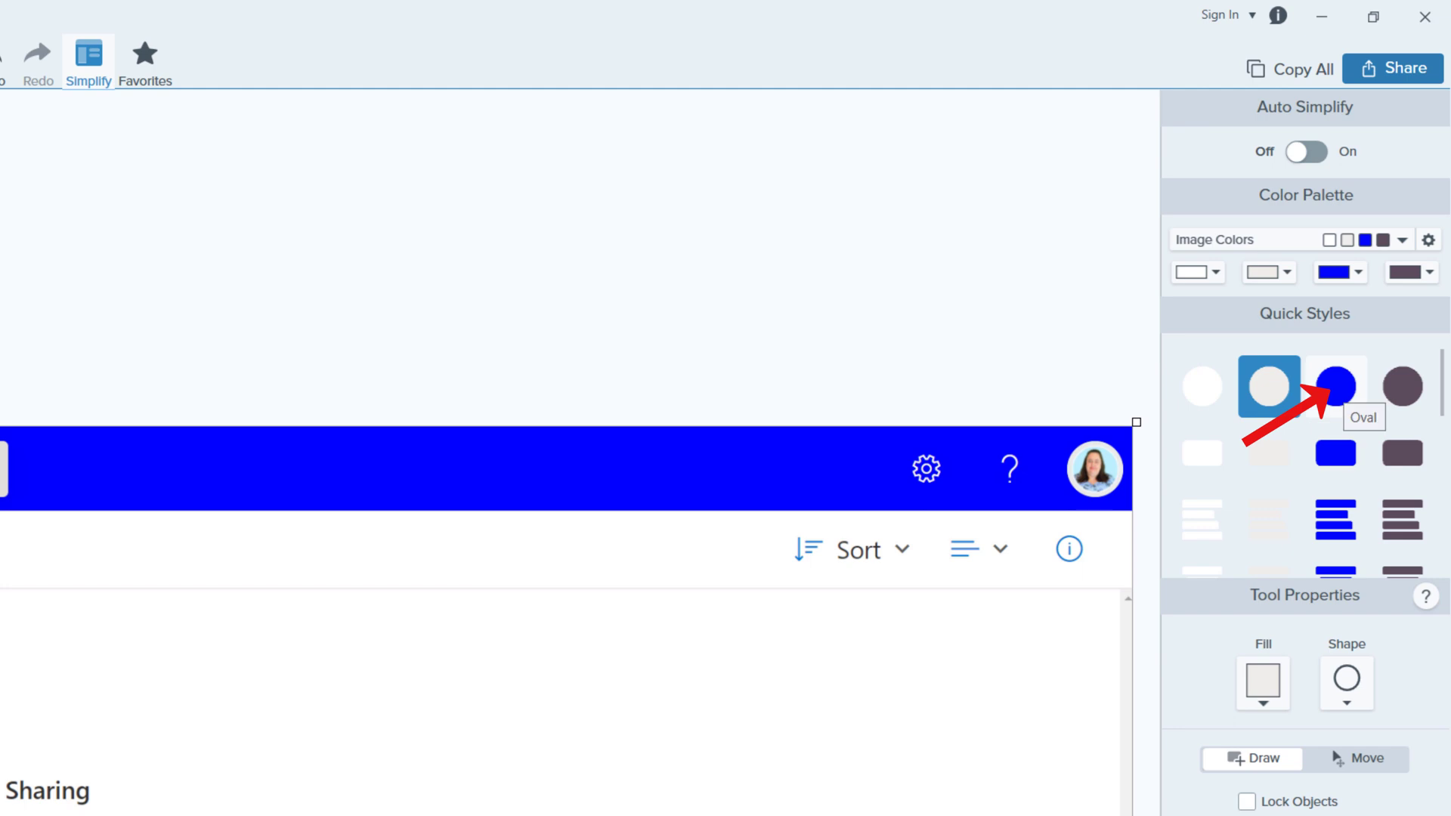
# Cover the profile picture in the screenshot's header with a blue oval.
pyautogui.click(1329, 386)
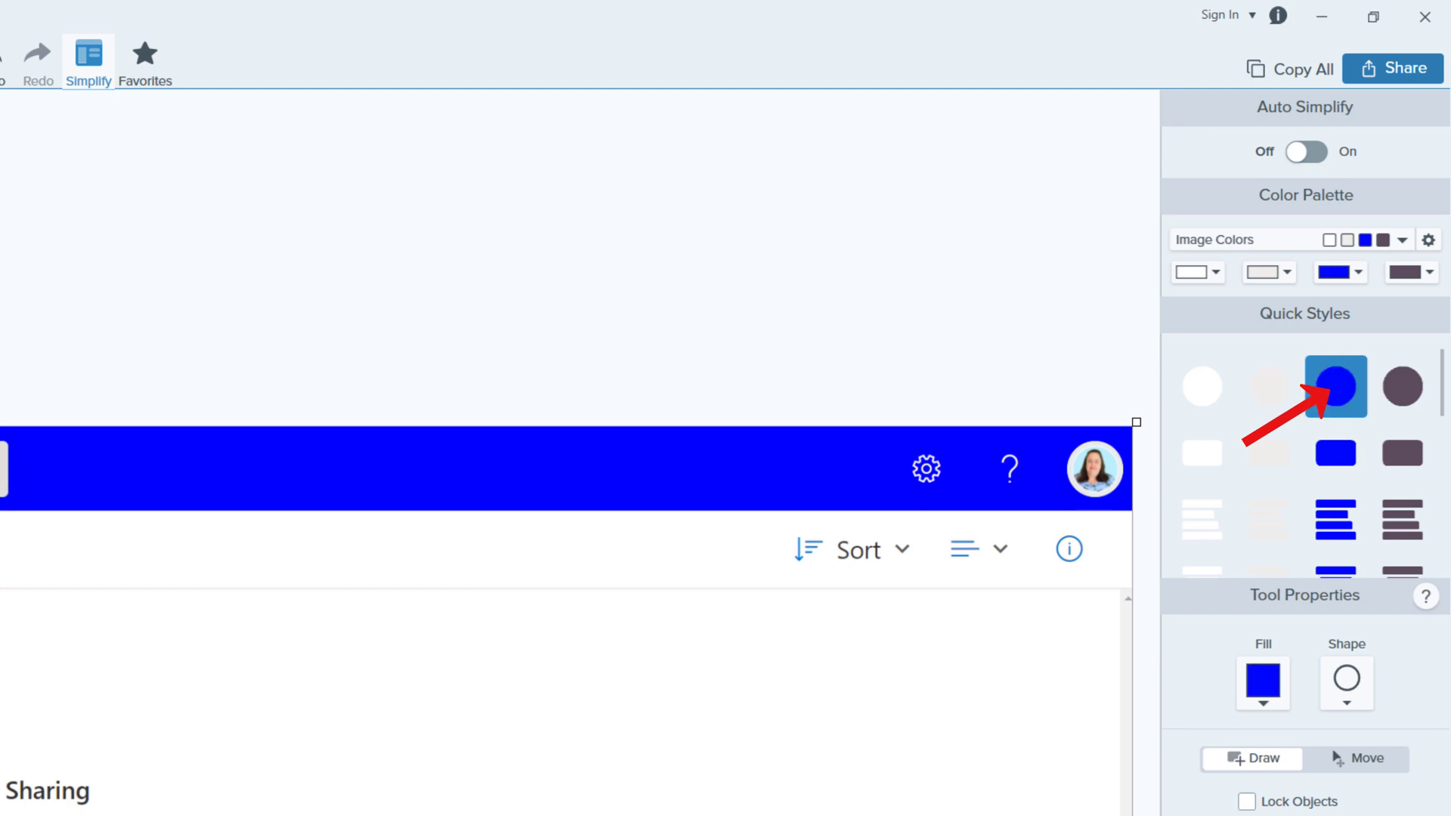
pyautogui.moveTo(1064, 439)
pyautogui.mouseDown()
pyautogui.moveTo(1090, 490)
pyautogui.moveTo(1125, 505)
pyautogui.mouseUp()
# Cover the Test.xlsx file name with a blue rounded rectangle and the Modified through File size details with blue left-aligned text lines.
pyautogui.click(1334, 456)
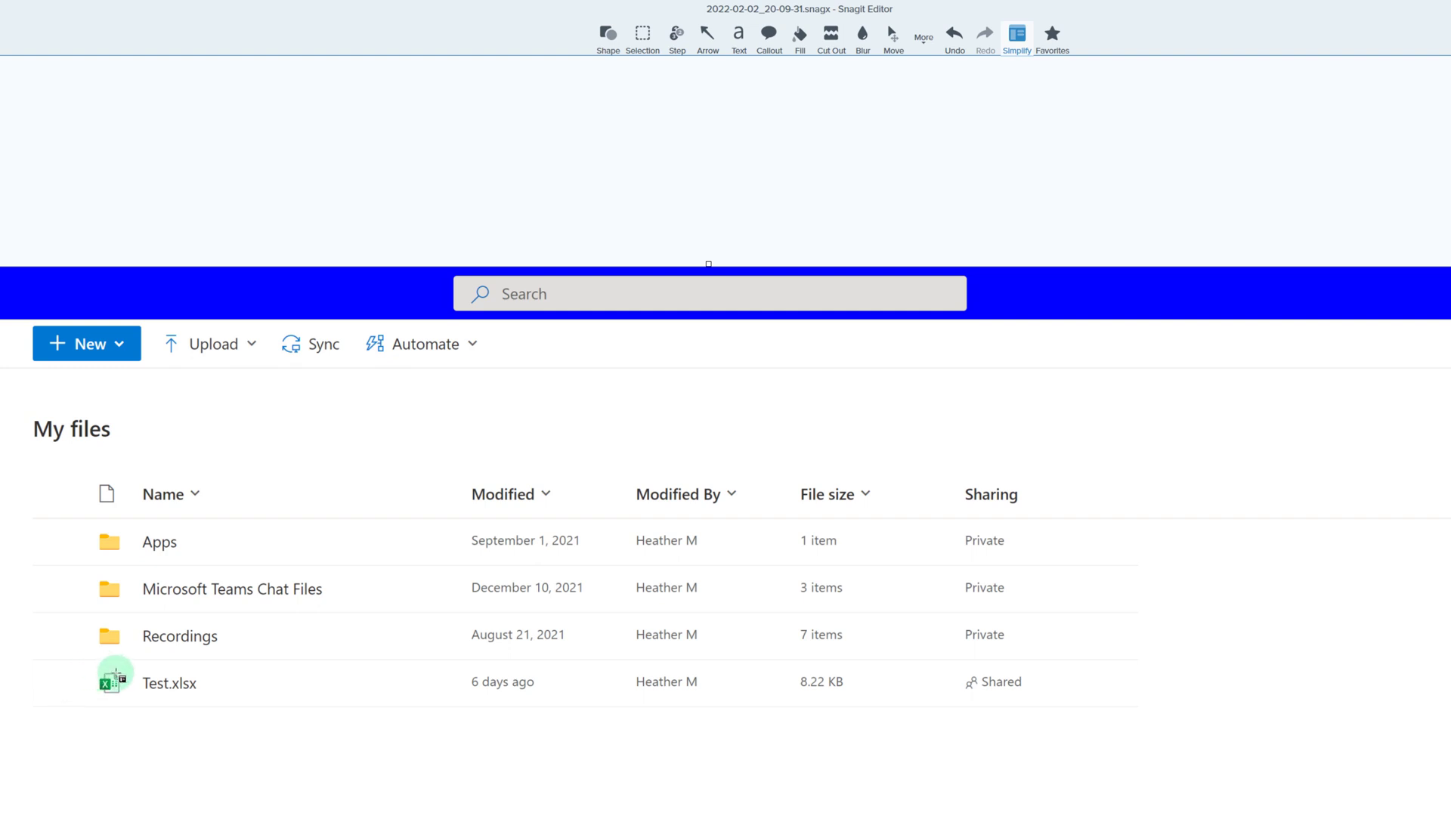
pyautogui.moveTo(136, 667)
pyautogui.mouseDown()
pyautogui.moveTo(158, 697)
pyautogui.moveTo(232, 697)
pyautogui.mouseUp()
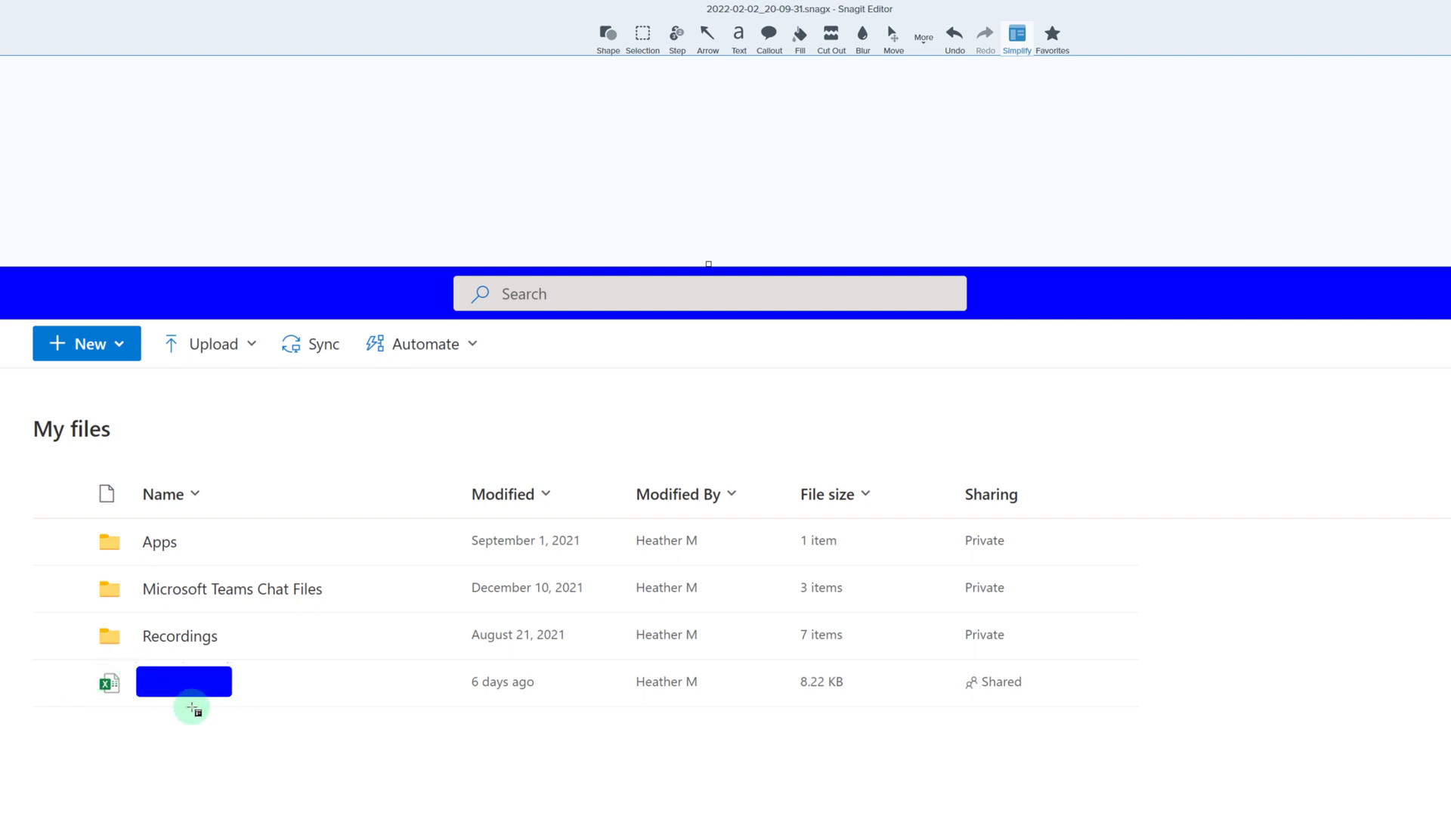
pyautogui.moveTo(473, 528); pyautogui.dragTo(856, 708)
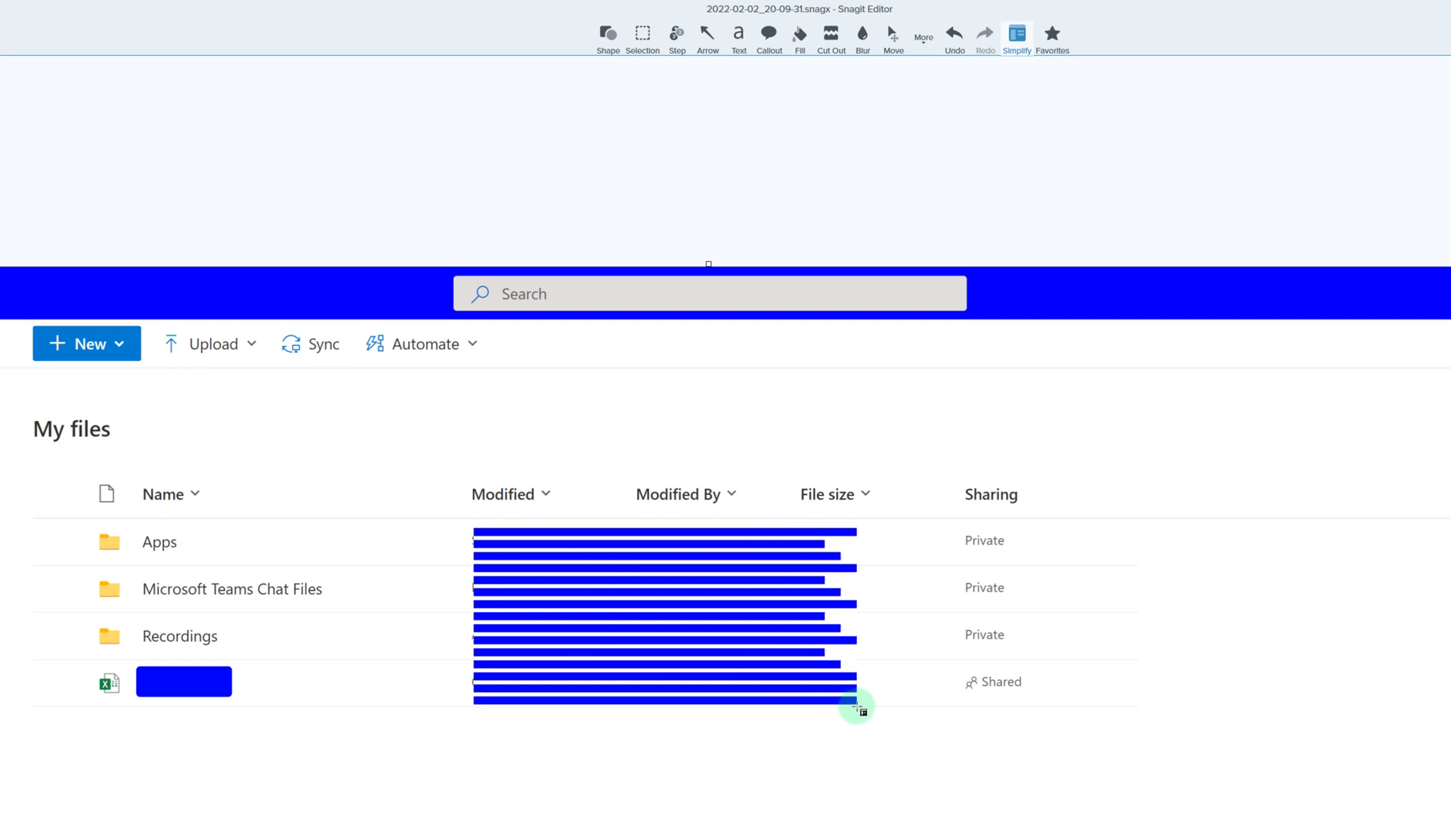
# Delete the blue rounded rectangle covering the Test.xlsx file name.
pyautogui.click(185, 689)
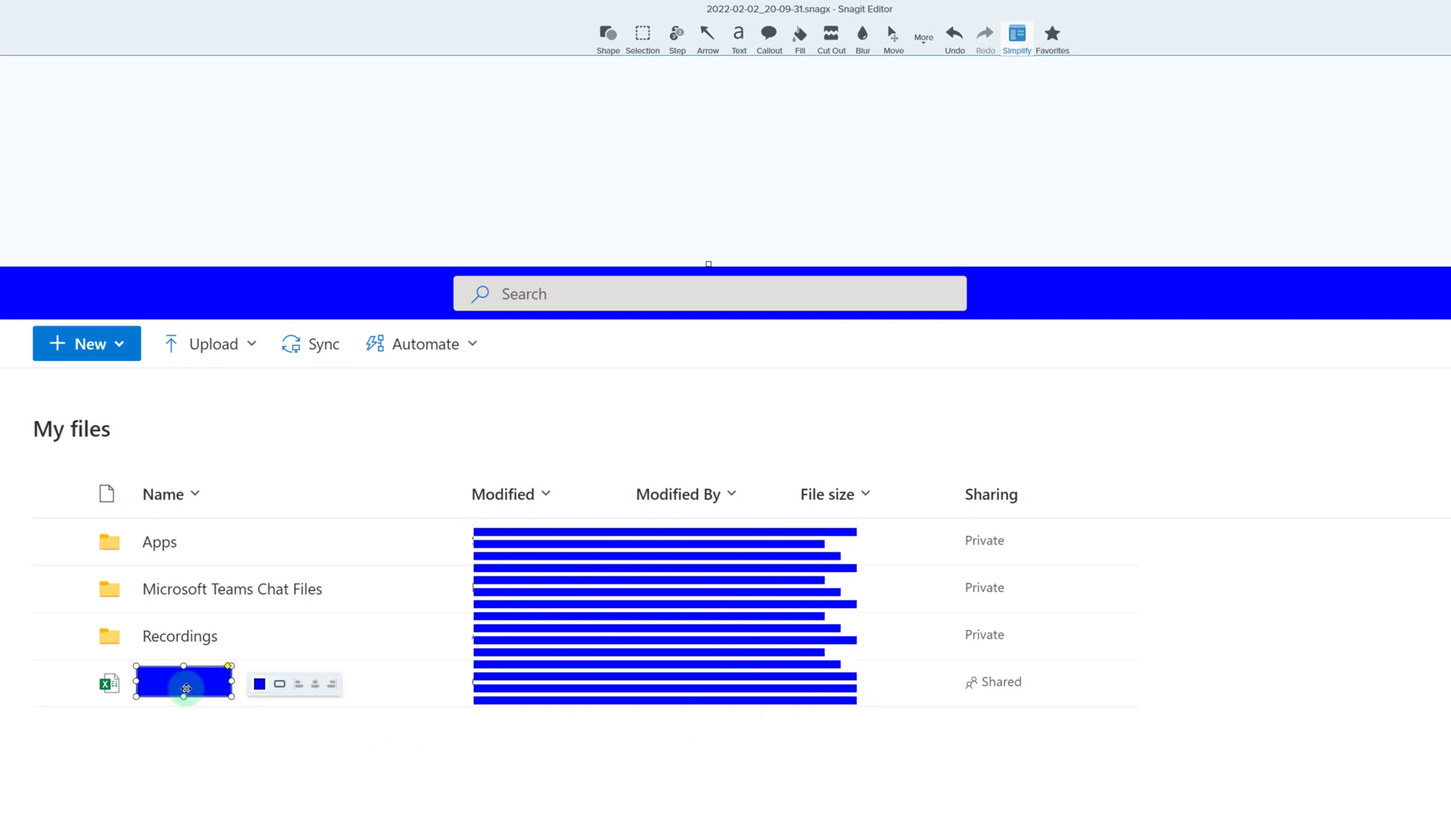
pyautogui.press('Delete')
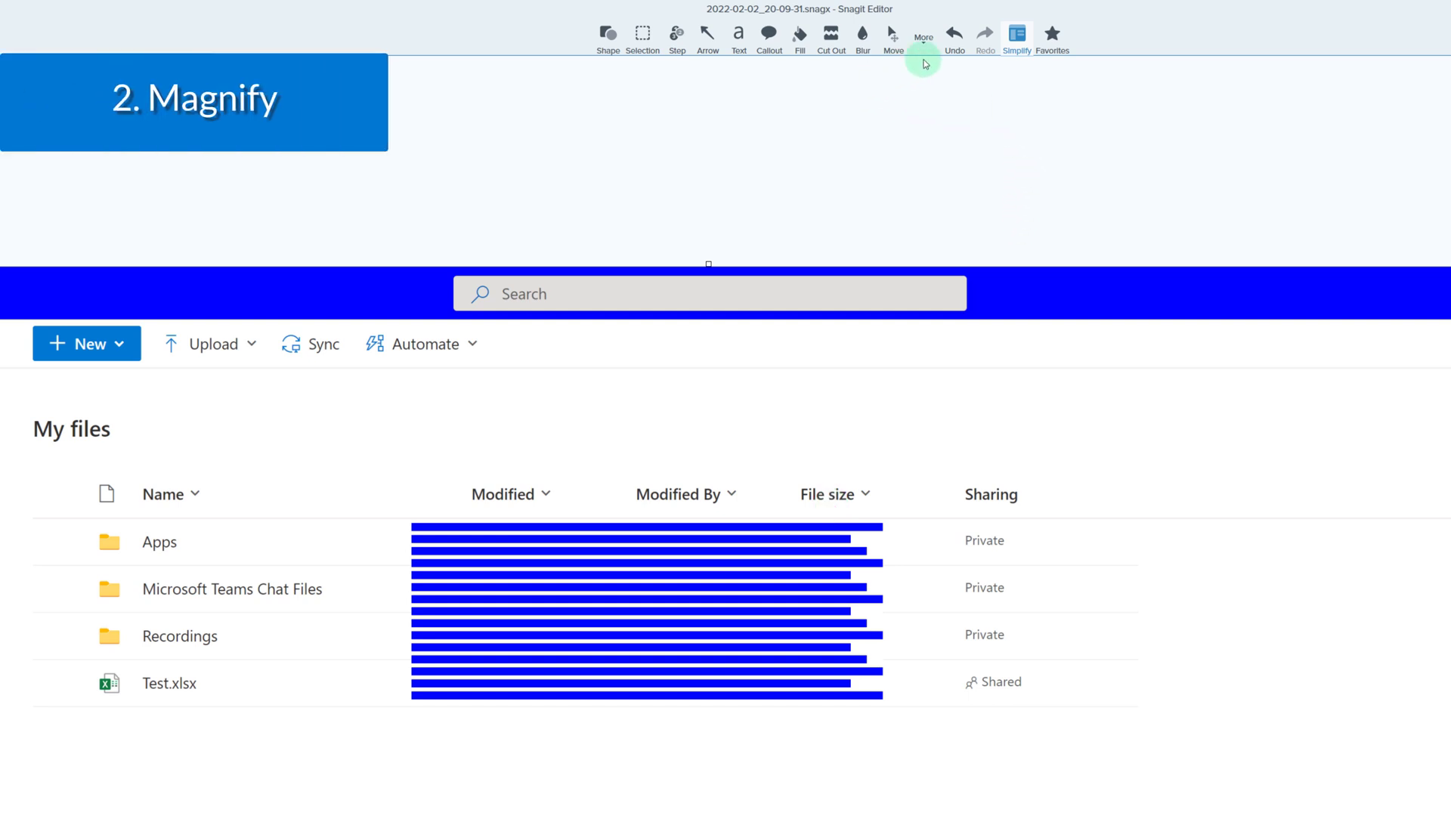
# Try magnifying the Shared entry in place with the Magnify tool's red rectangle style without offset, then undo it.
pyautogui.click(921, 50)
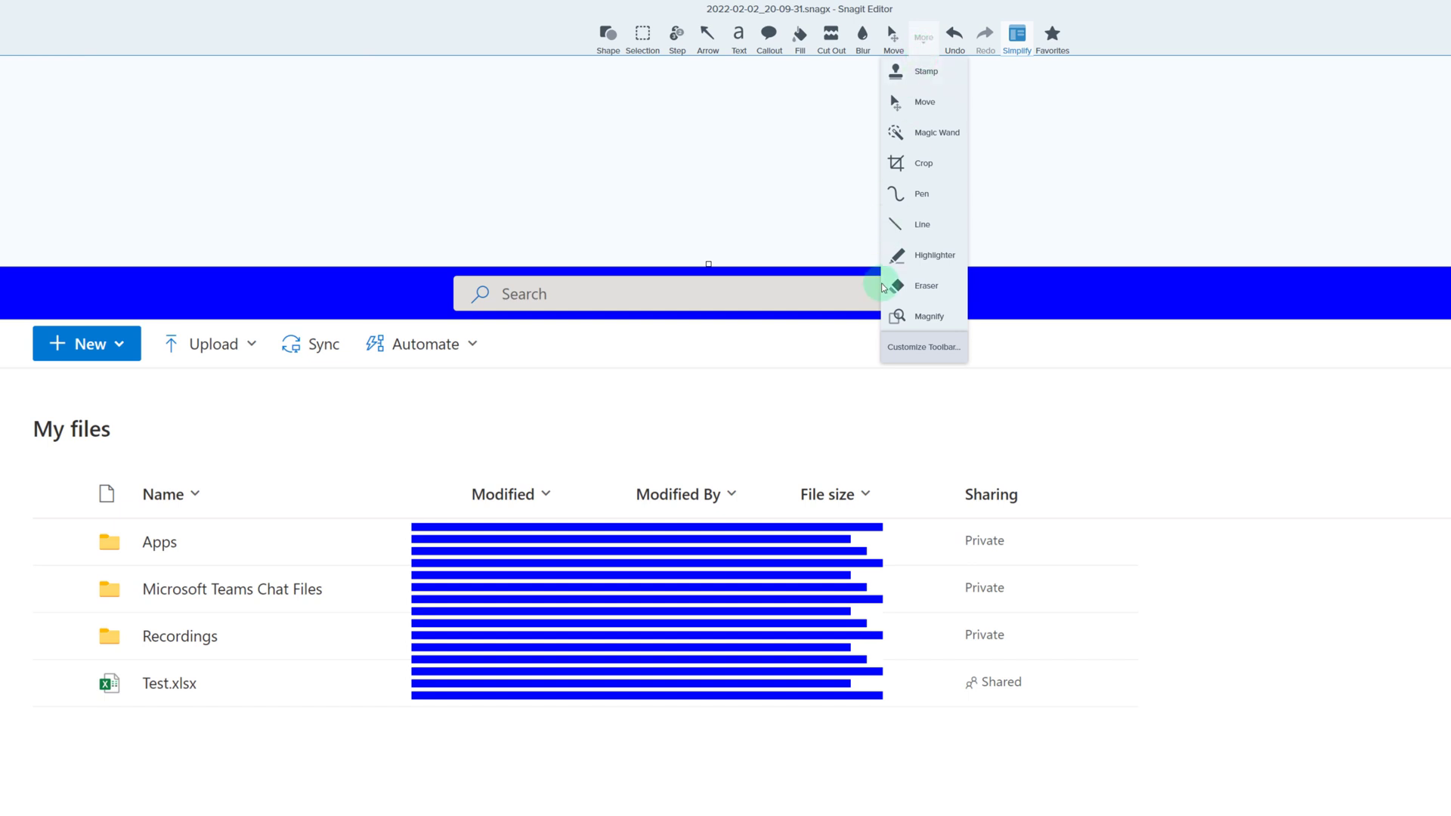
pyautogui.click(906, 319)
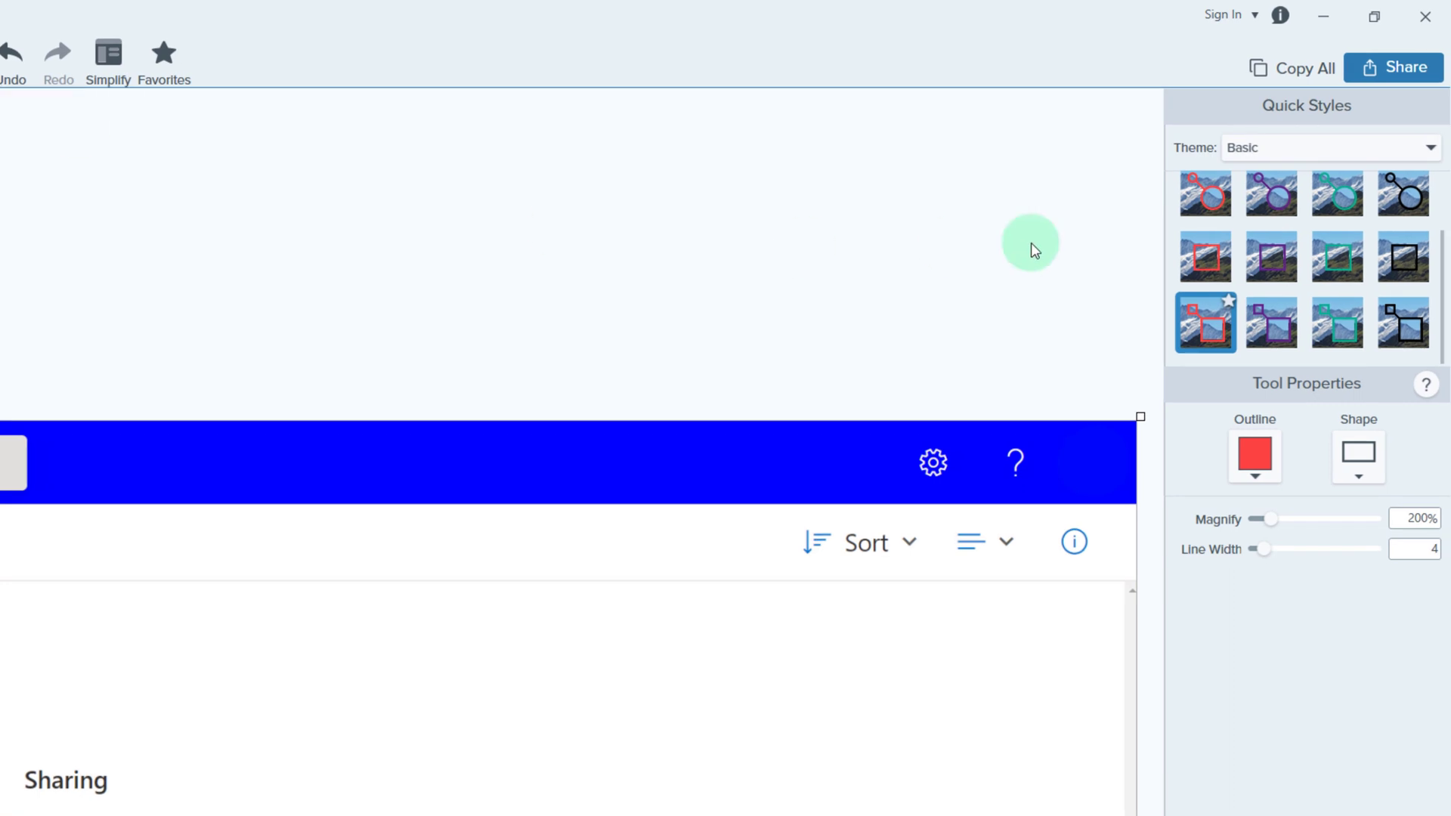
pyautogui.click(1208, 260)
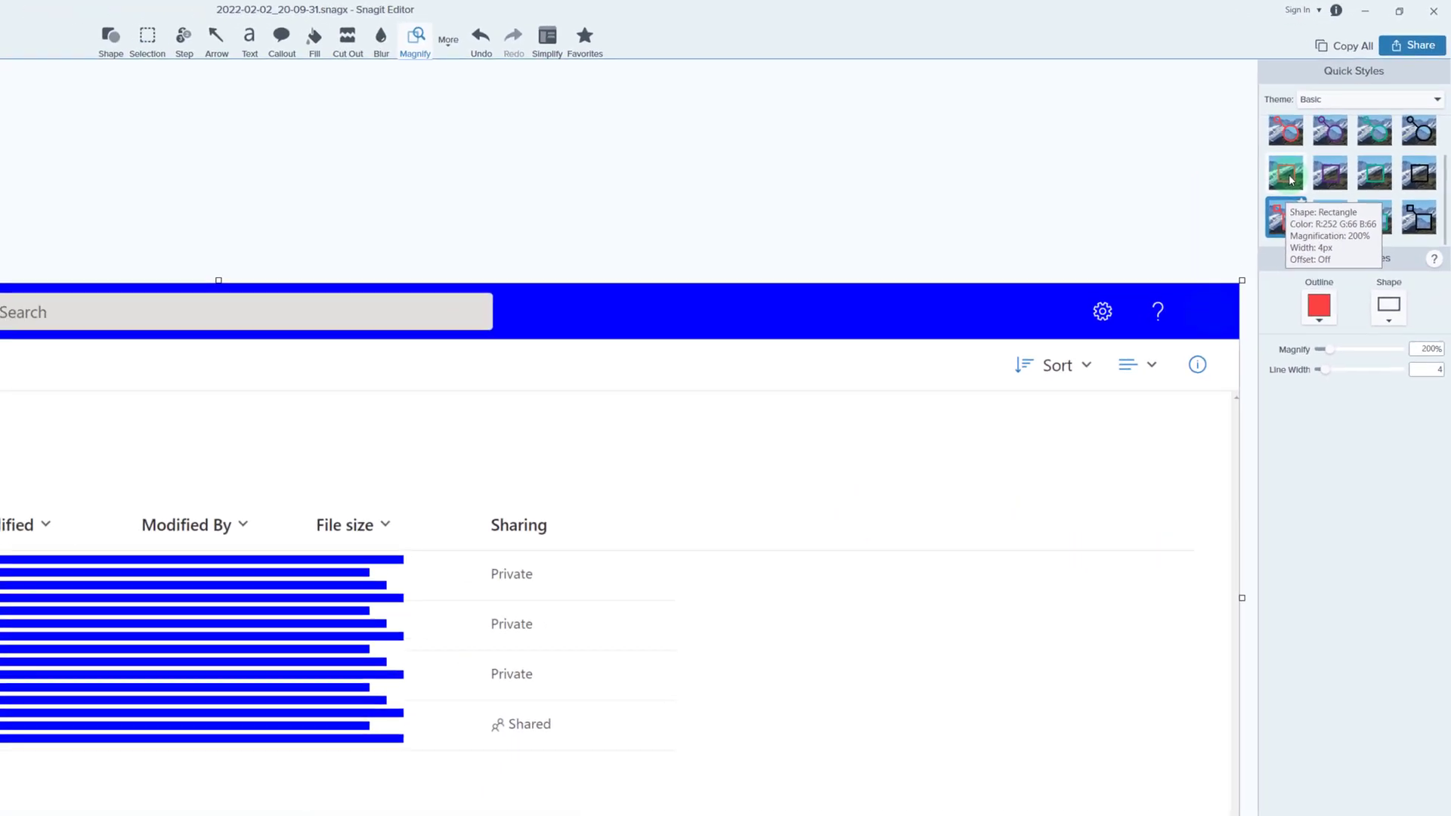
pyautogui.moveTo(477, 699); pyautogui.dragTo(671, 747)
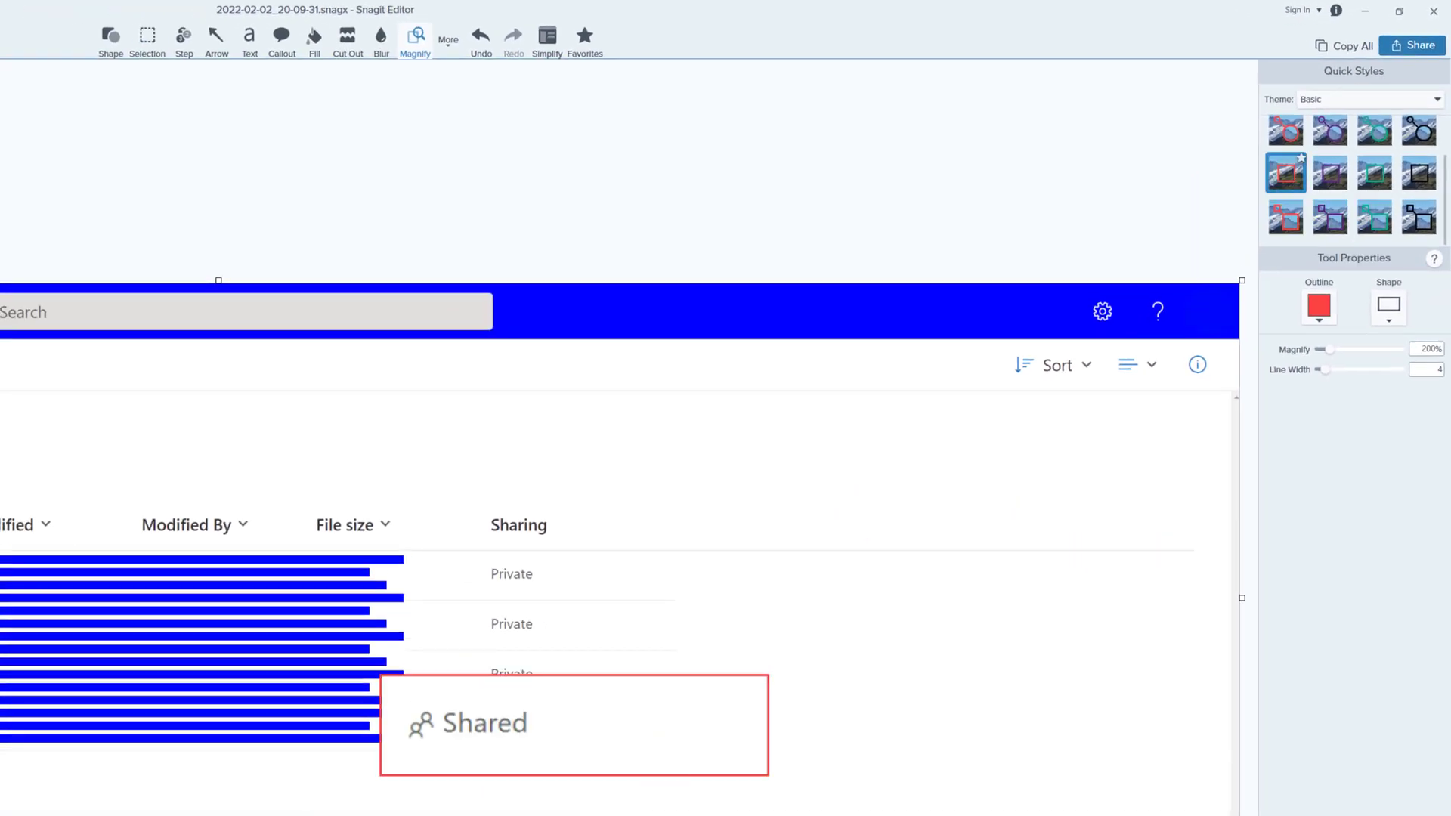
pyautogui.hotkey('ctrl', 'z')
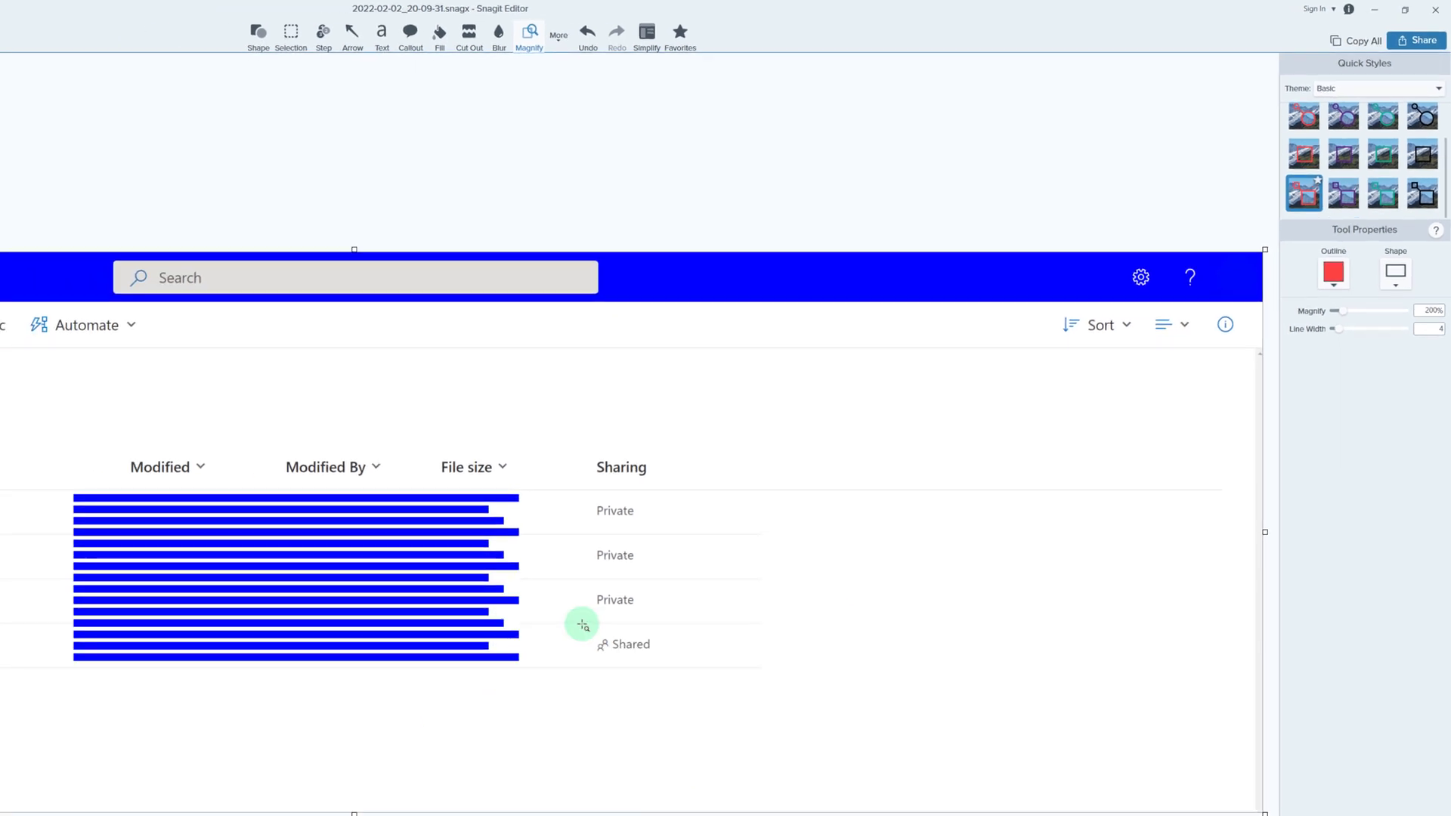
# Magnify the Shared entry of the Test.xlsx row at 200% using the red offset rectangle style, with the enlarged view below it.
pyautogui.moveTo(480, 695); pyautogui.dragTo(531, 742)
pyautogui.moveTo(624, 661); pyautogui.dragTo(706, 668)
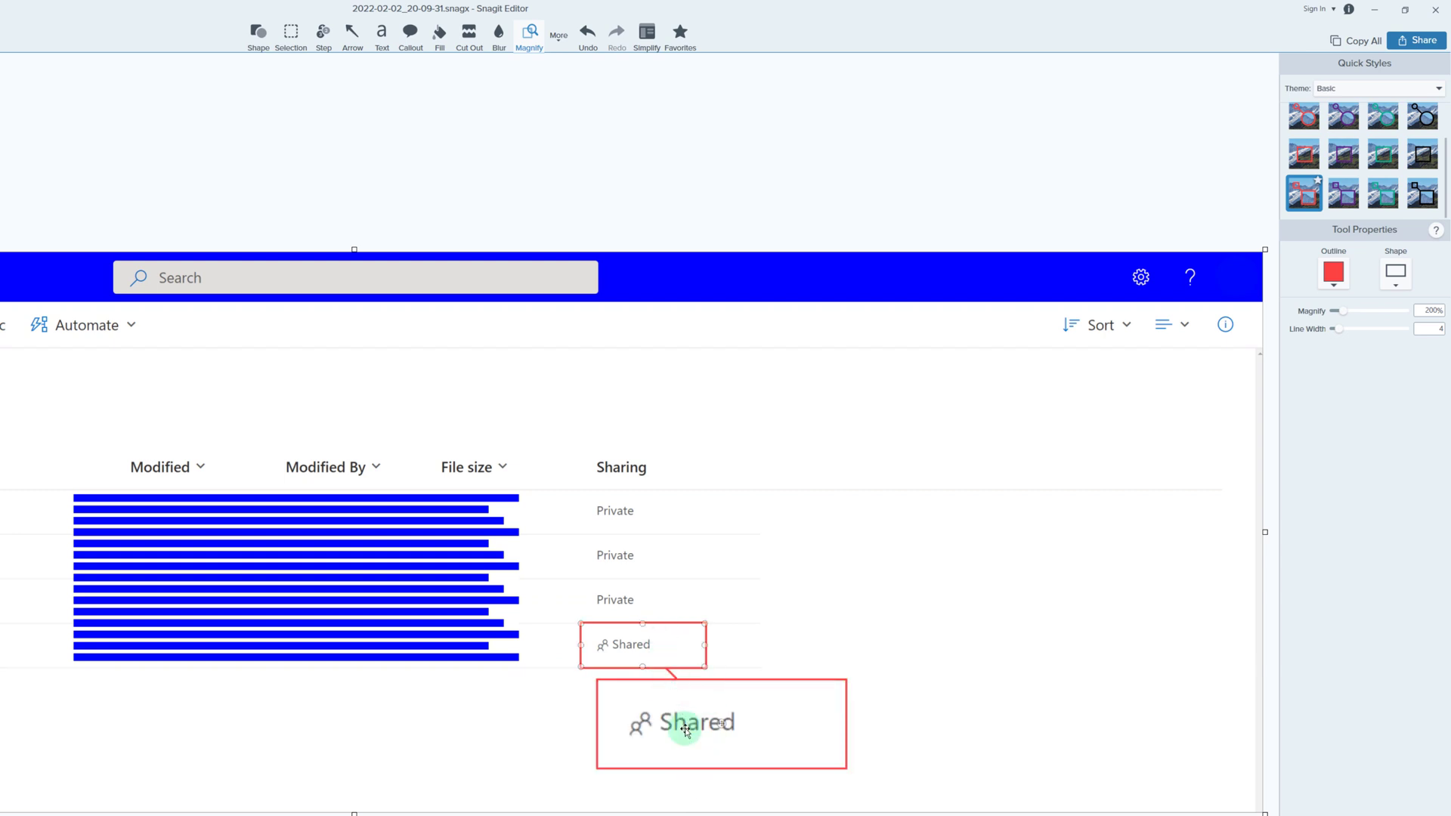
pyautogui.click(953, 789)
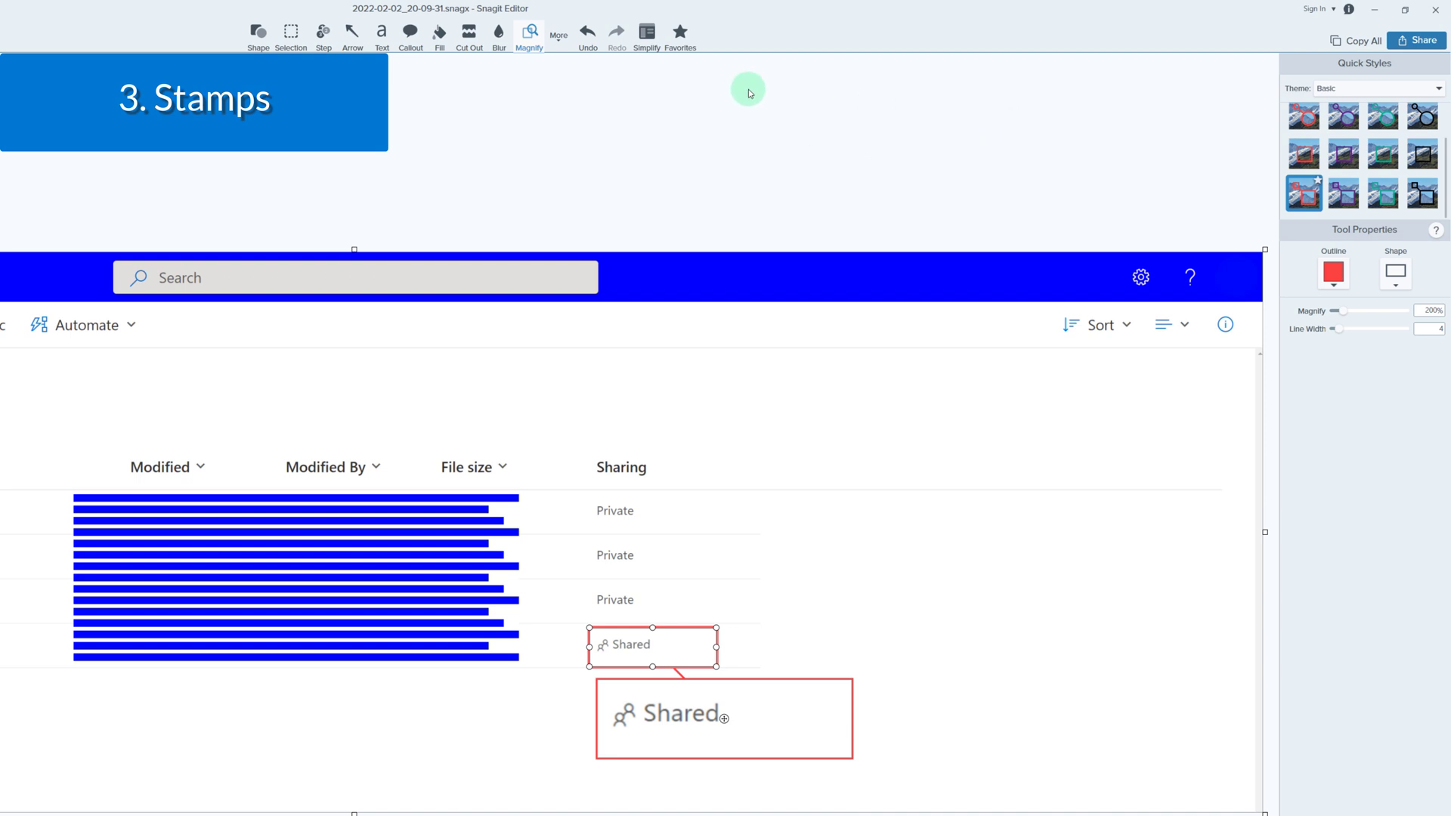
# Choose the arrow cursor stamp Cursors-PC-Actual-Size_01.pdf from the Interface stamp category.
pyautogui.click(558, 44)
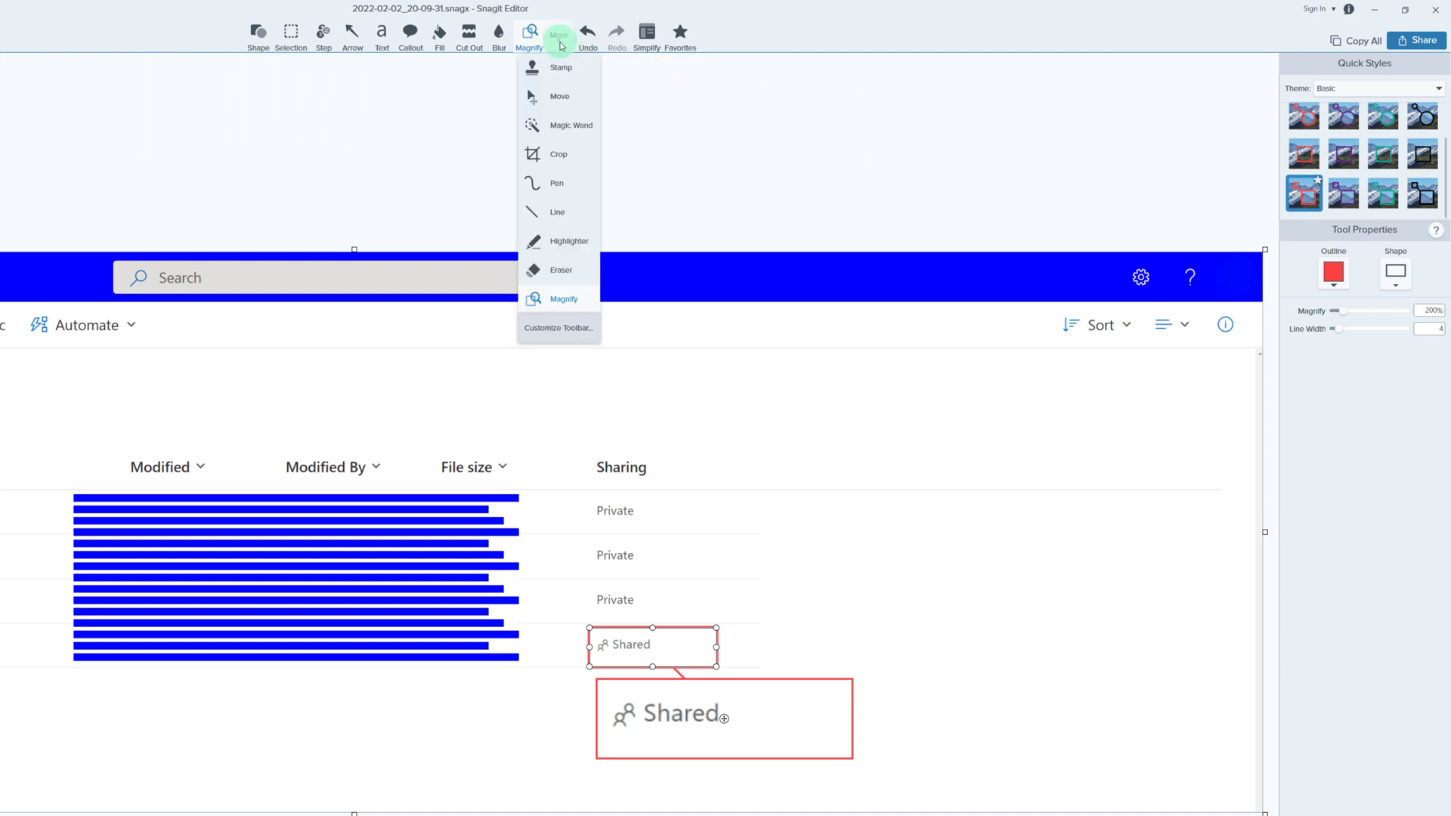
pyautogui.click(555, 70)
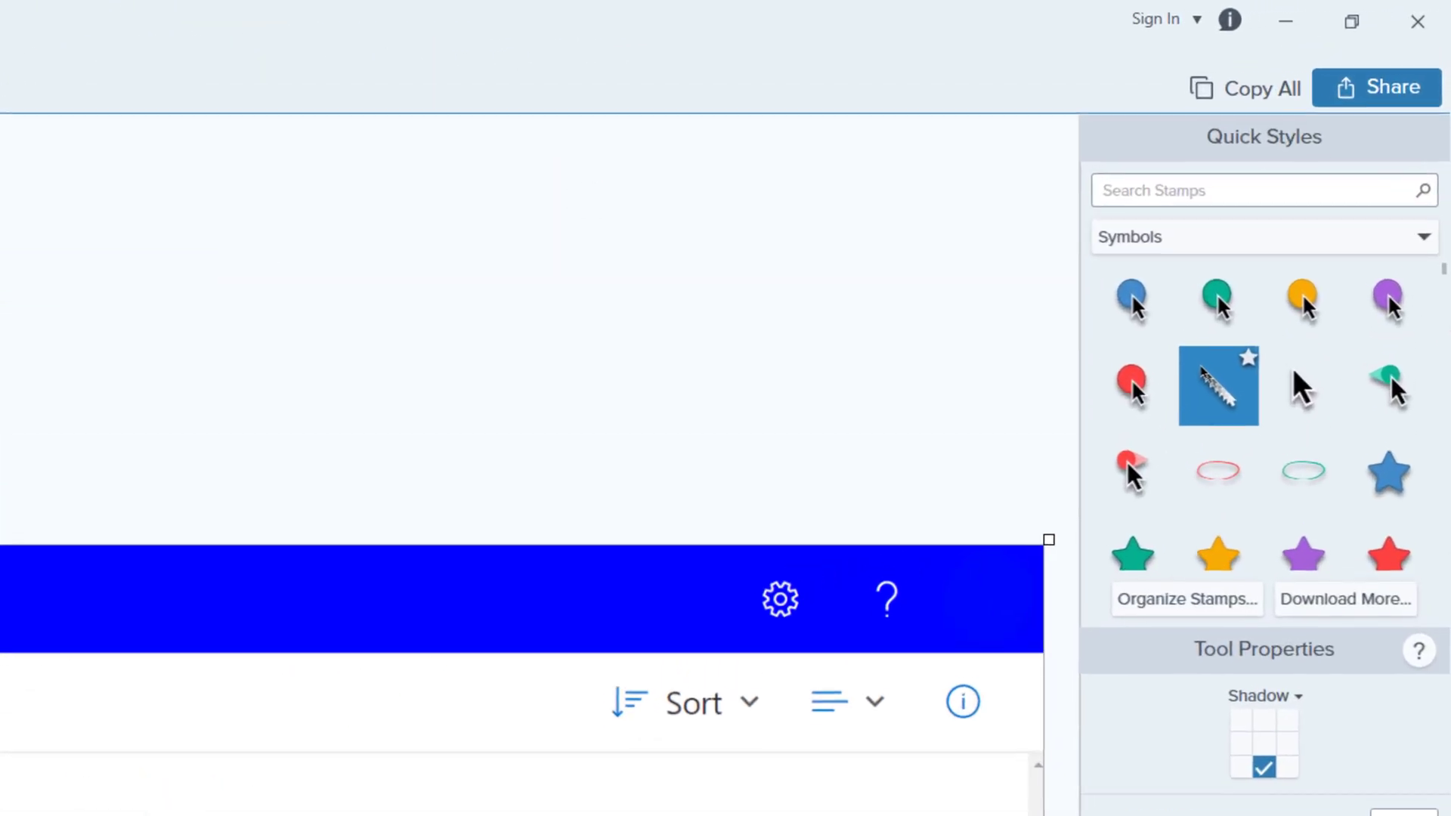
pyautogui.click(1329, 151)
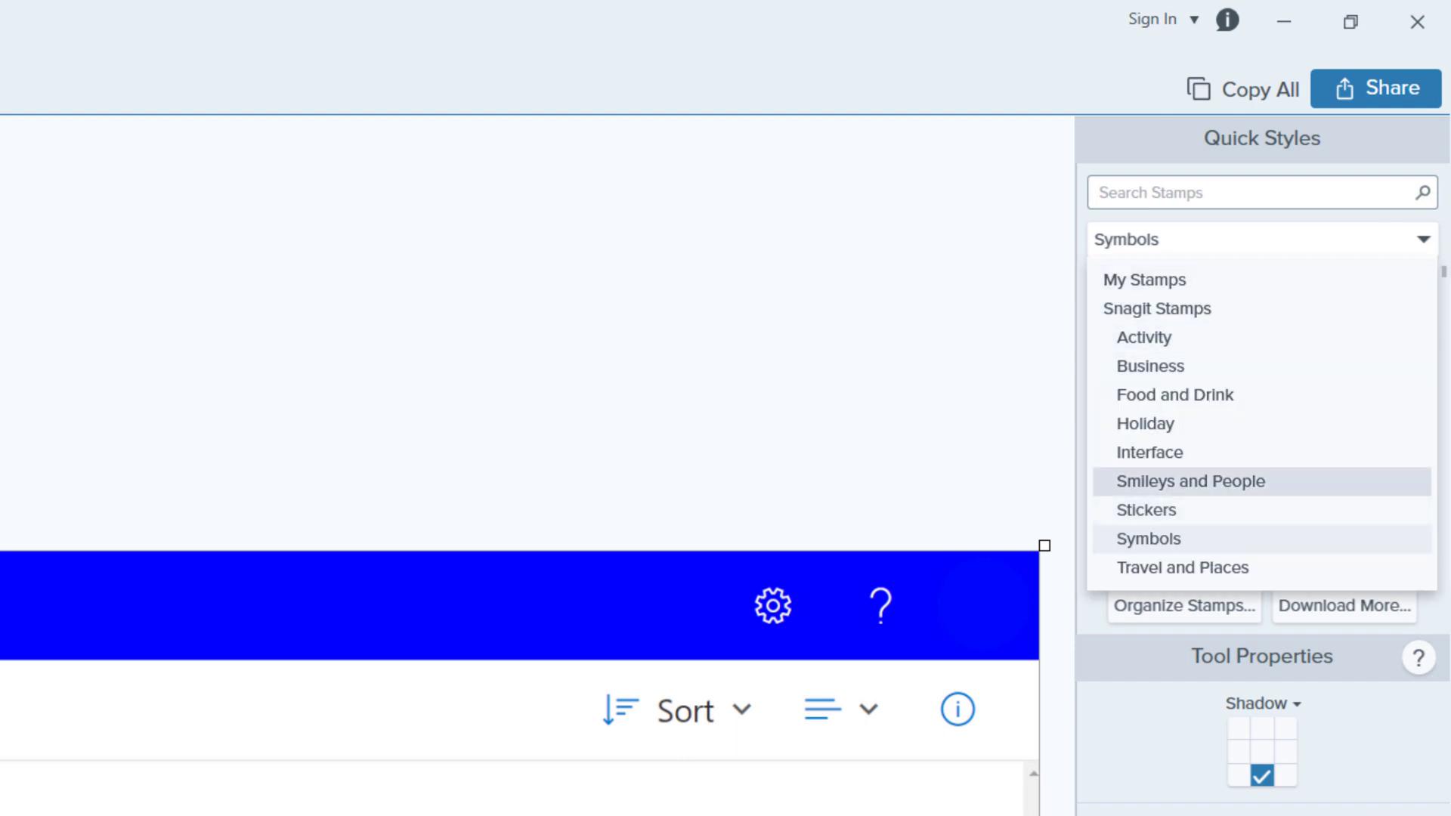
pyautogui.click(1149, 451)
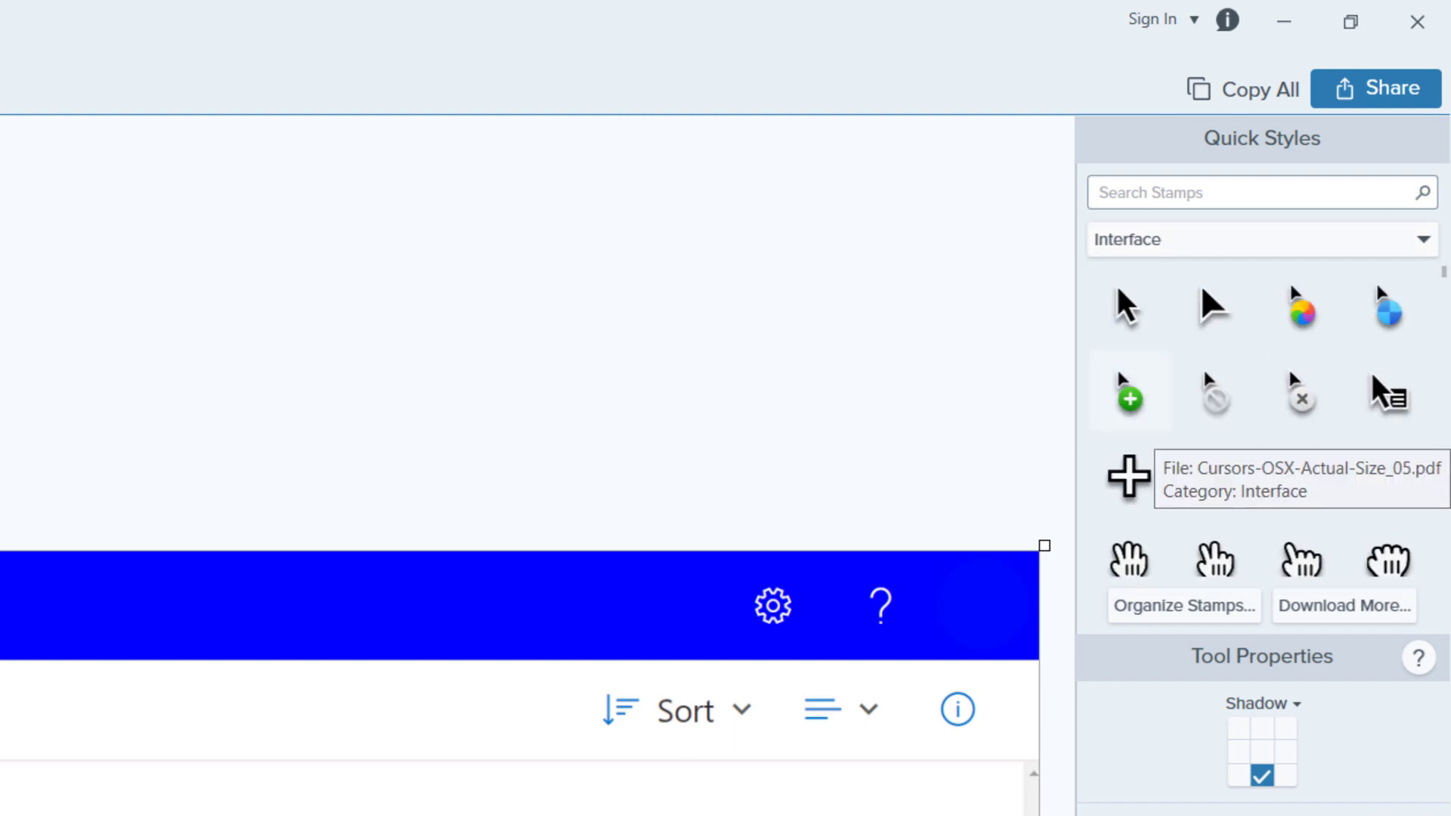
pyautogui.scroll(-3, 1239, 423)
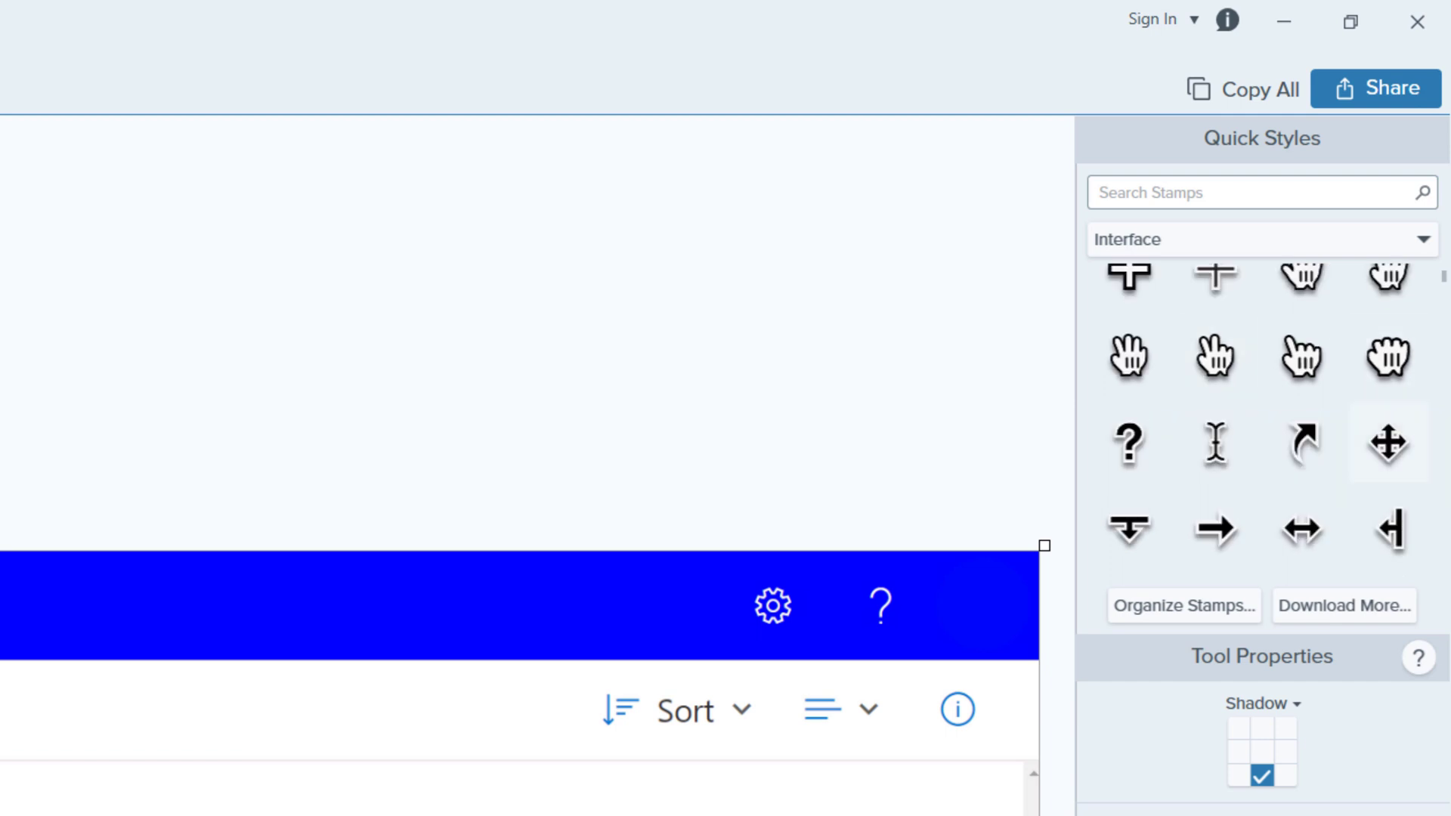
pyautogui.scroll(-3, 1284, 390)
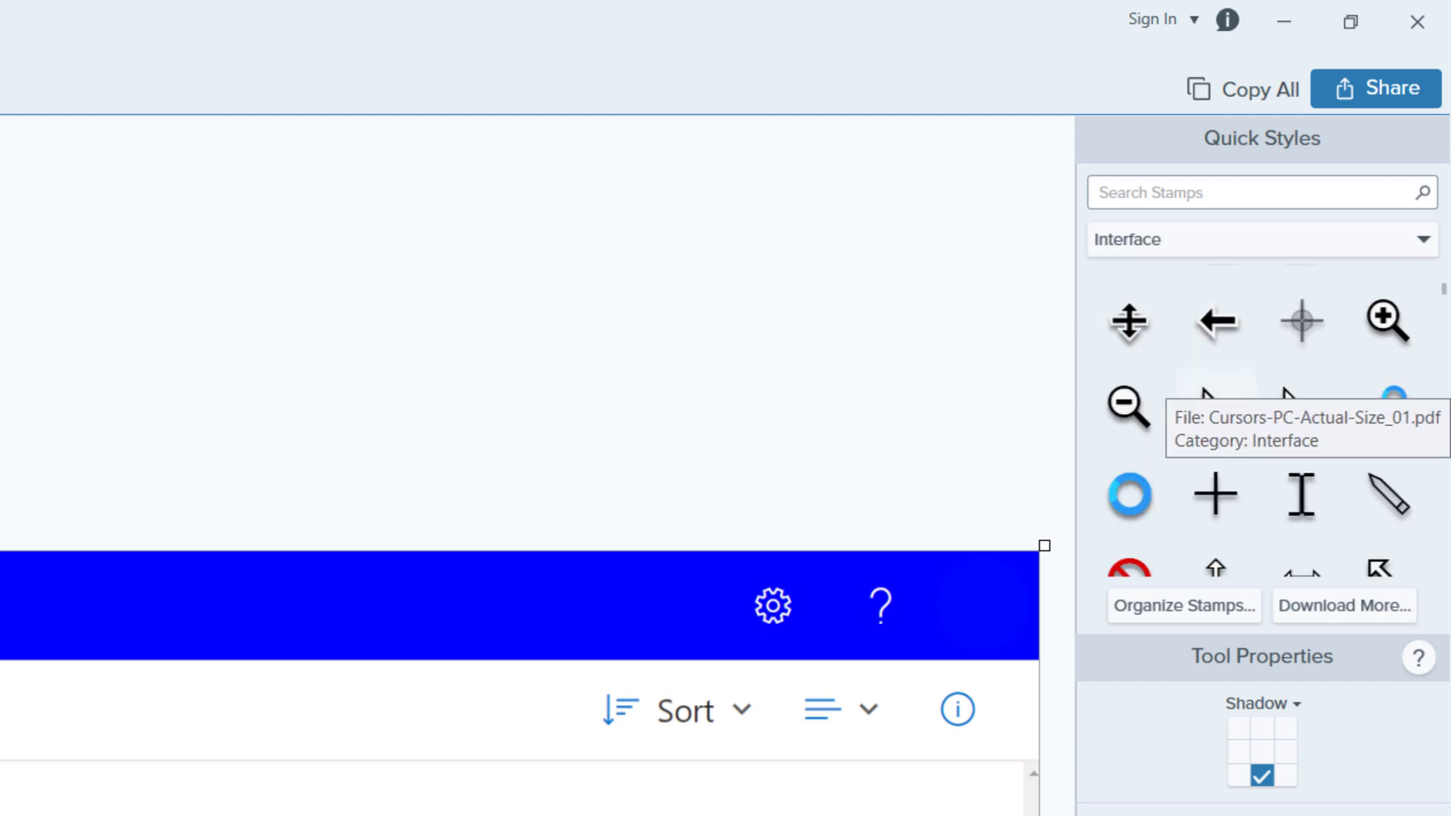
pyautogui.click(1214, 406)
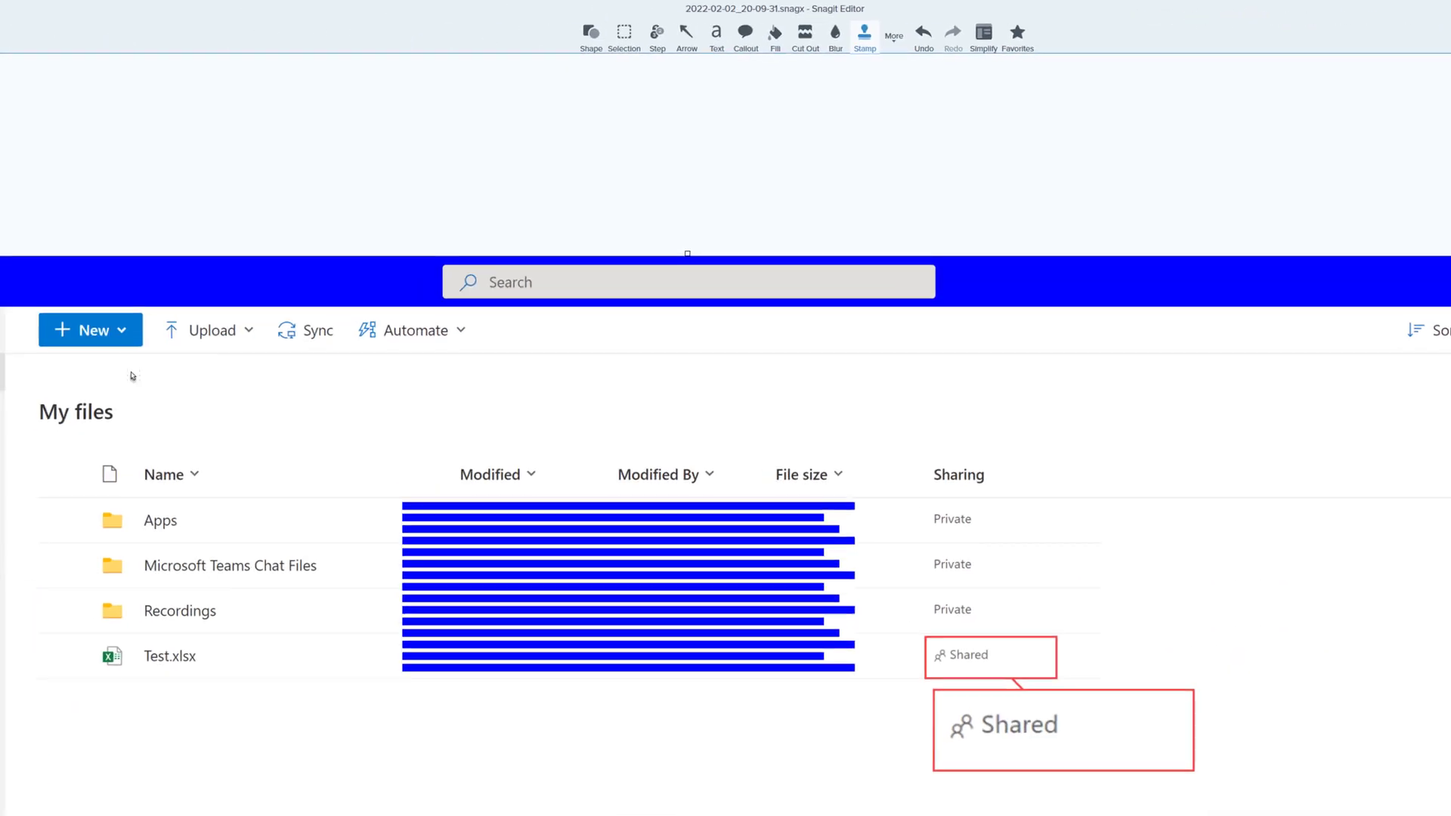
# Place the cursor stamp at the lower right corner of the screenshot's New button, adjust its angle and position, and deselect it.
pyautogui.click(133, 376)
pyautogui.moveTo(133, 376); pyautogui.dragTo(168, 380)
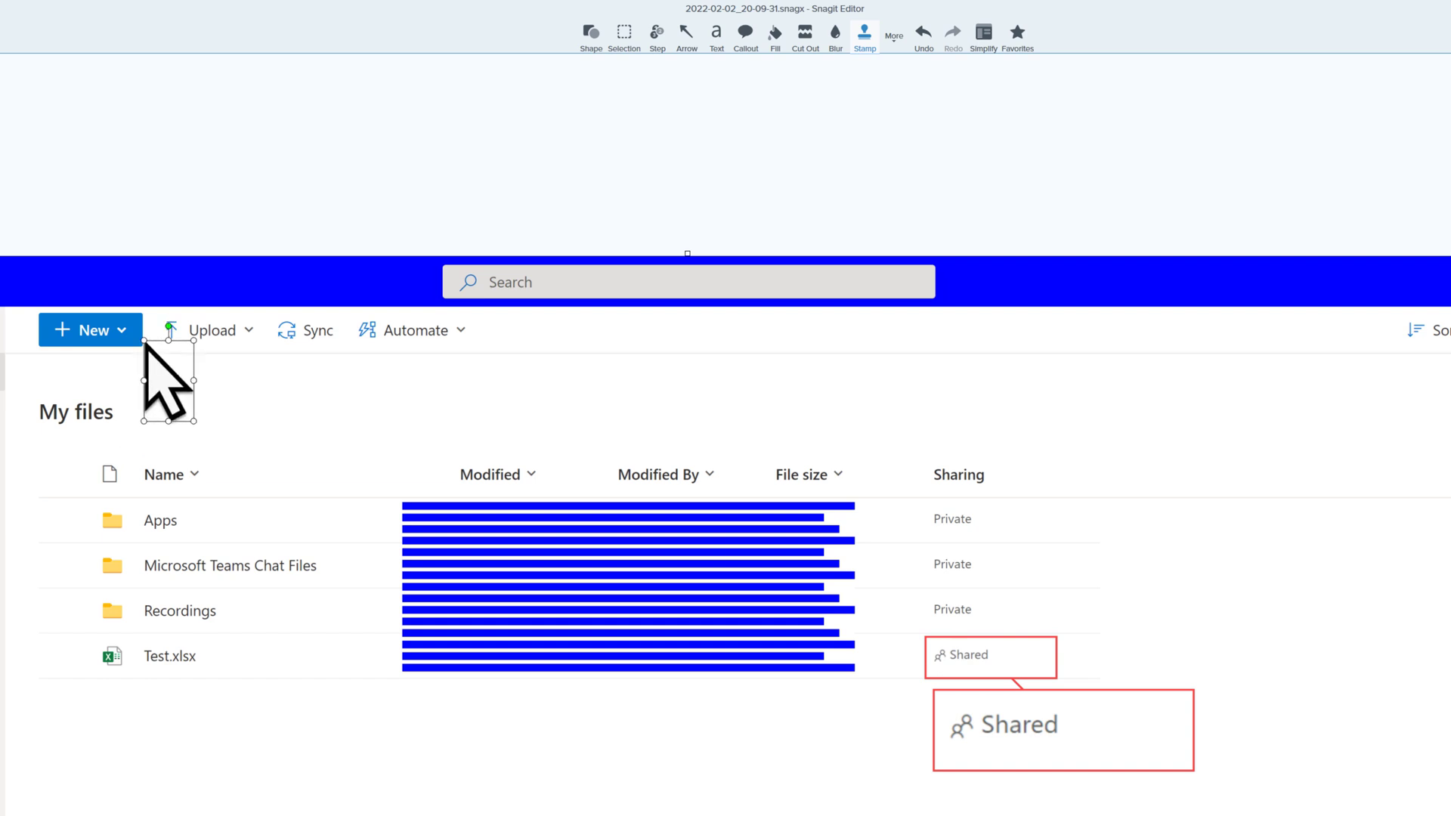
pyautogui.moveTo(169, 327); pyautogui.dragTo(152, 329)
pyautogui.moveTo(167, 381); pyautogui.dragTo(163, 368)
pyautogui.press('Escape')
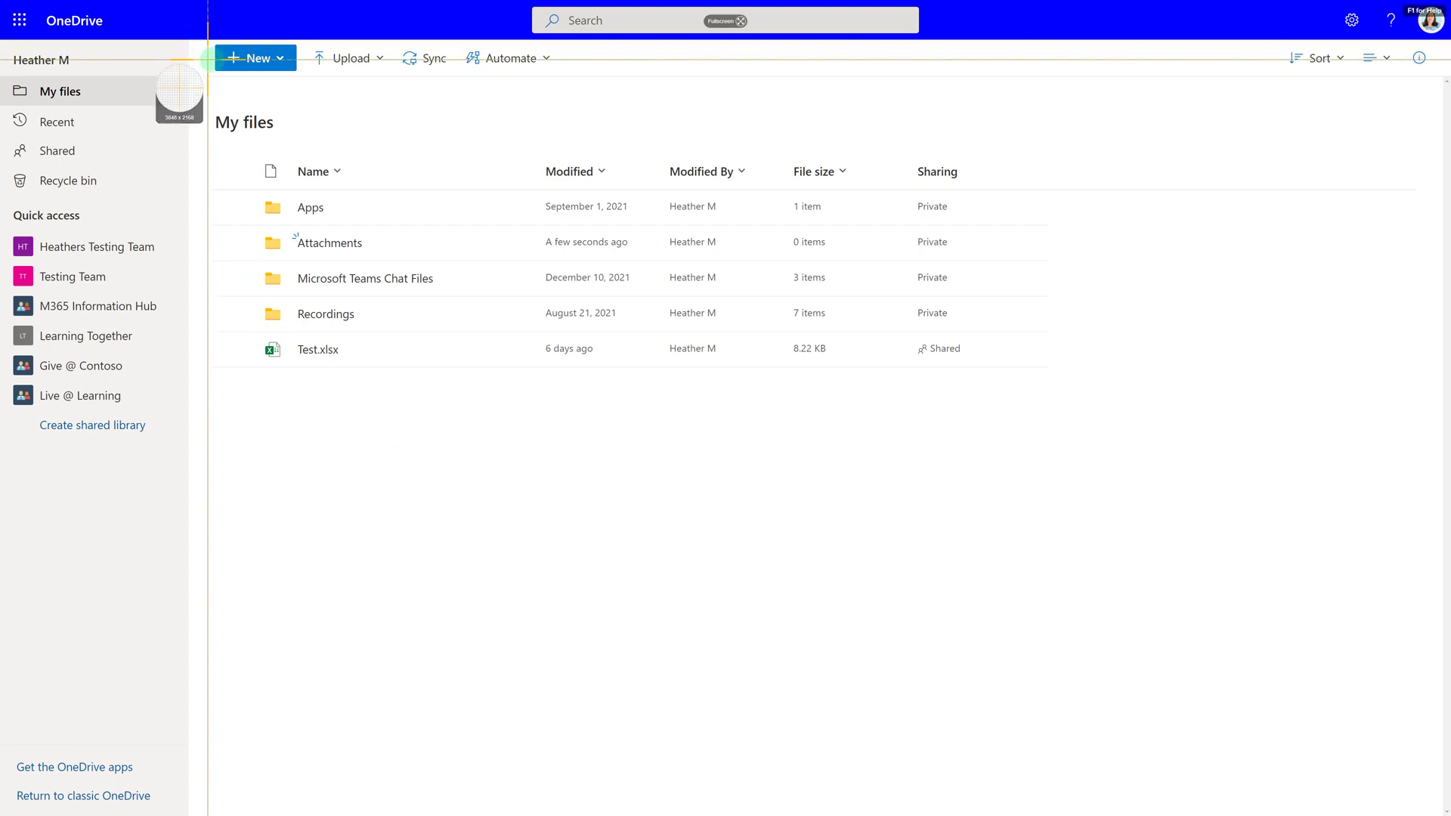
# Capture the OneDrive region from the New command down to the end of the My files list.
pyautogui.press('Print')
pyautogui.moveTo(189, 58); pyautogui.dragTo(1046, 366)
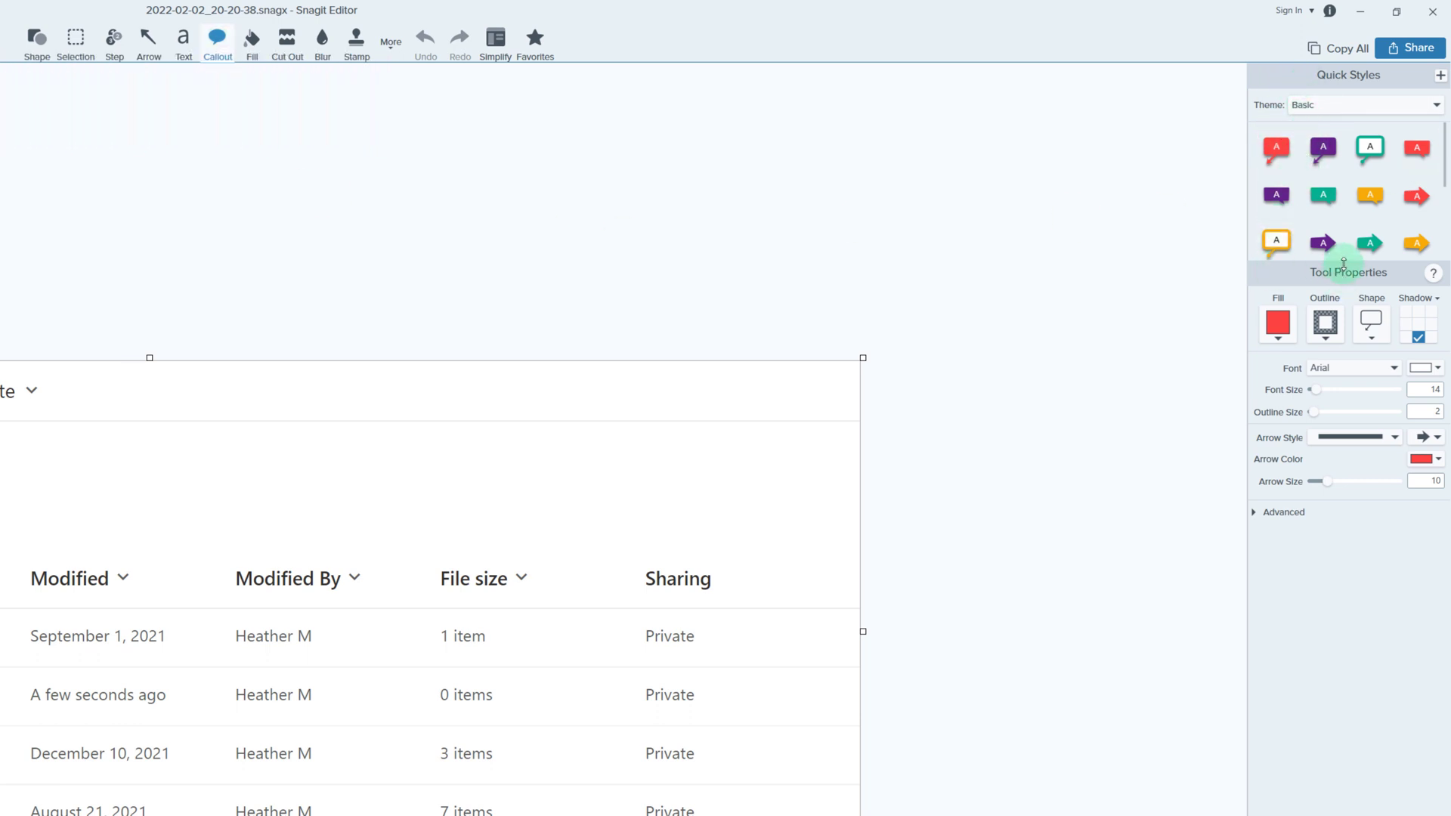
# Draw a red rectangular callout above the file list with its arrow pointing at the Attachments folder.
pyautogui.moveTo(1284, 152)
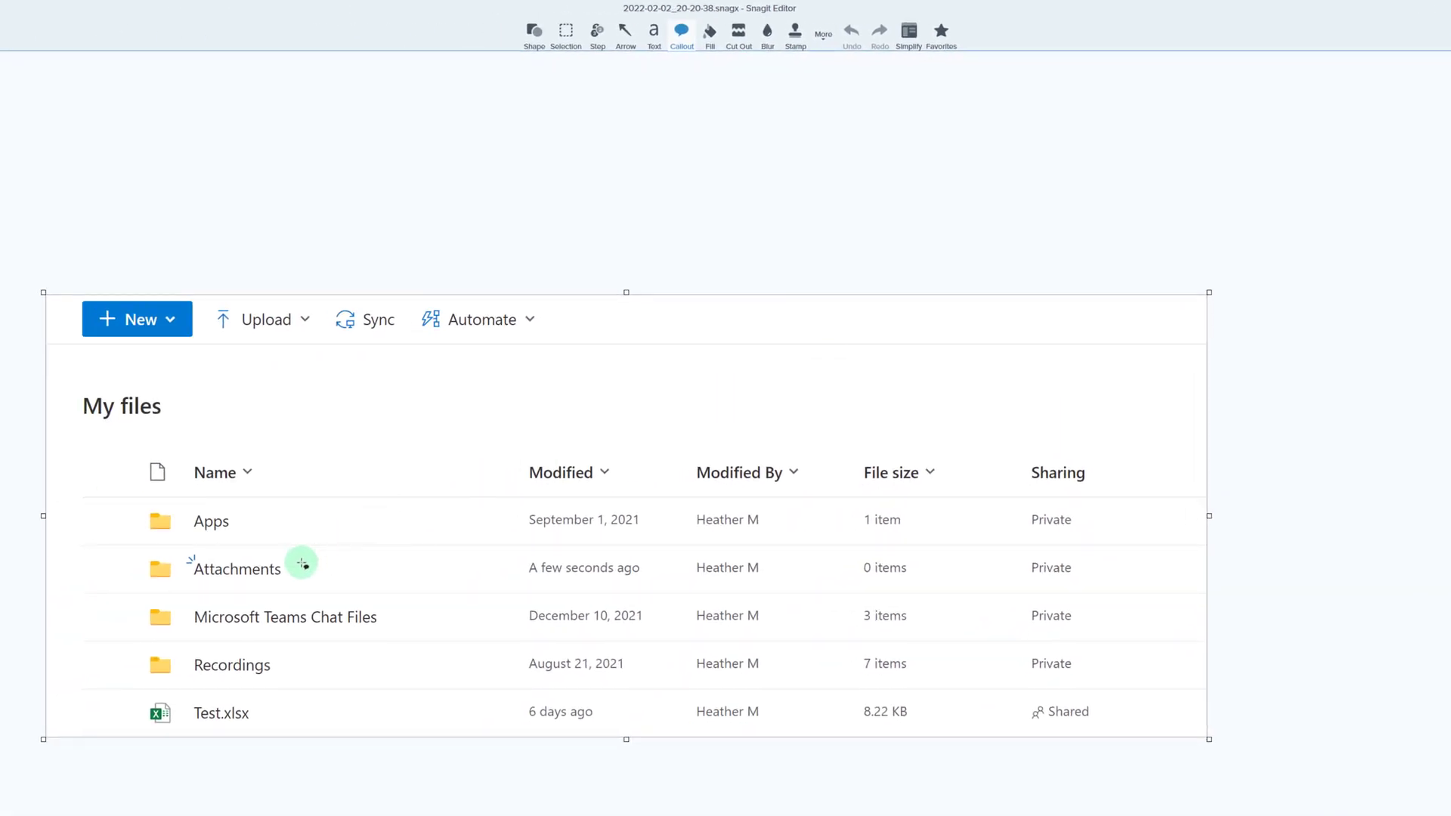
pyautogui.moveTo(291, 545)
pyautogui.mouseDown()
pyautogui.moveTo(317, 557)
pyautogui.moveTo(425, 505)
pyautogui.moveTo(499, 432)
pyautogui.moveTo(531, 430)
pyautogui.mouseUp()
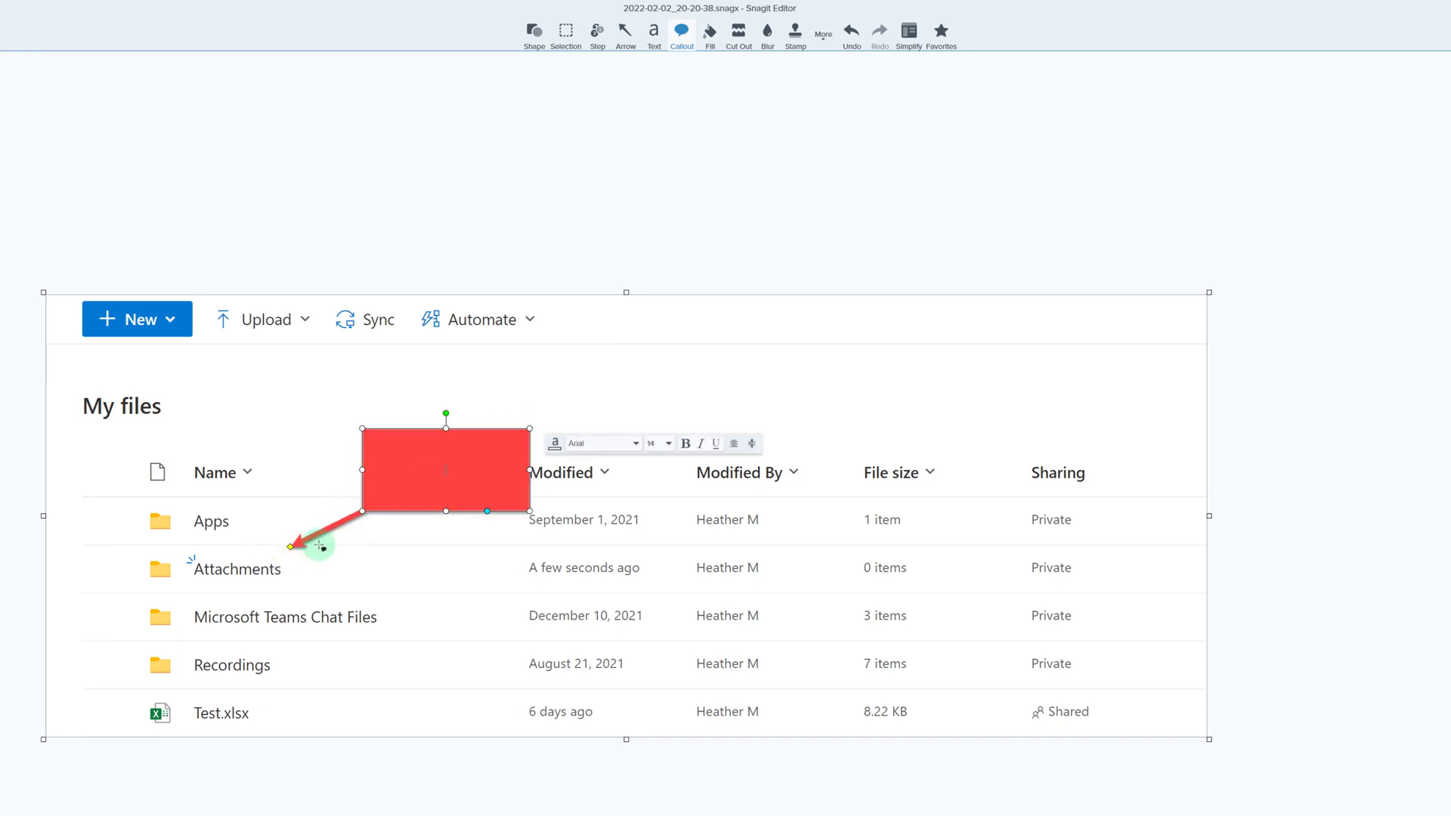
pyautogui.moveTo(313, 537); pyautogui.dragTo(303, 552)
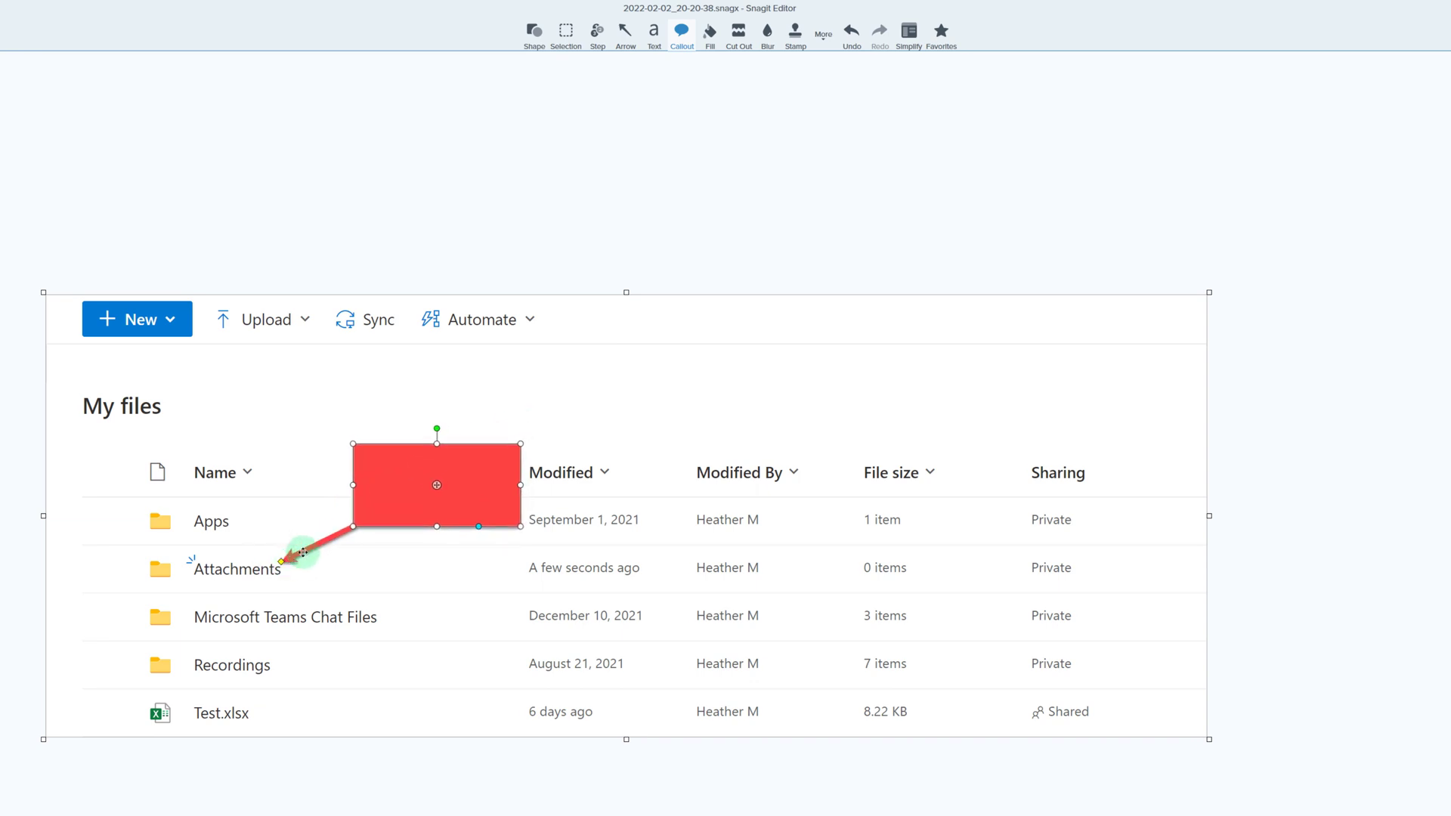
# Enter "Don't Delete This Folder" as the red callout's text.
pyautogui.click(429, 492)
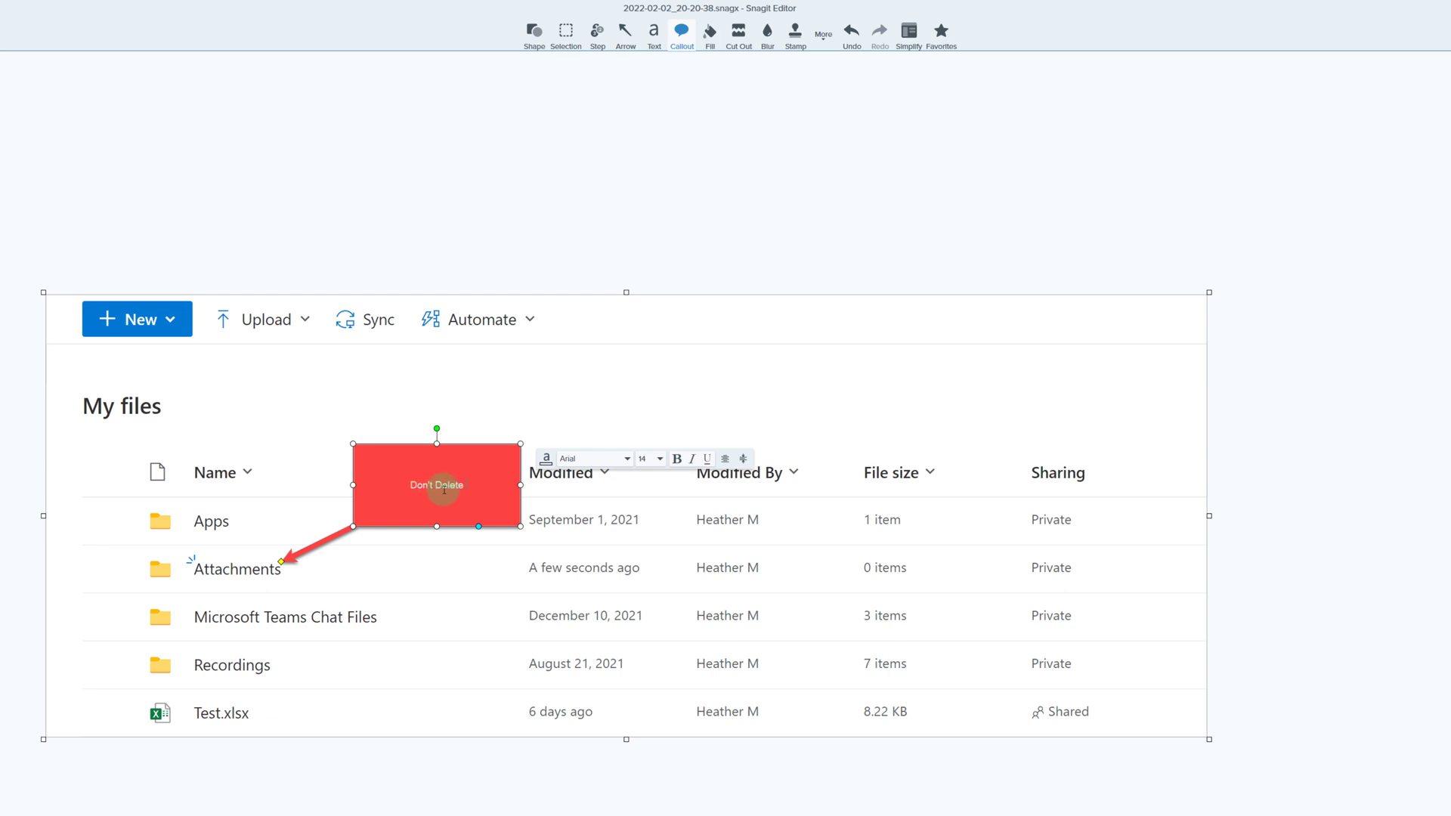
pyautogui.press('BackSpace')
pyautogui.press('BackSpace')
pyautogui.press('BackSpace')
pyautogui.write('This Folder')
pyautogui.press('Escape')
# Set the font size of the callout text "Don't Delete This Folder" to 22 and deselect the callout.
pyautogui.click(492, 486)
pyautogui.moveTo(492, 487); pyautogui.dragTo(385, 484)
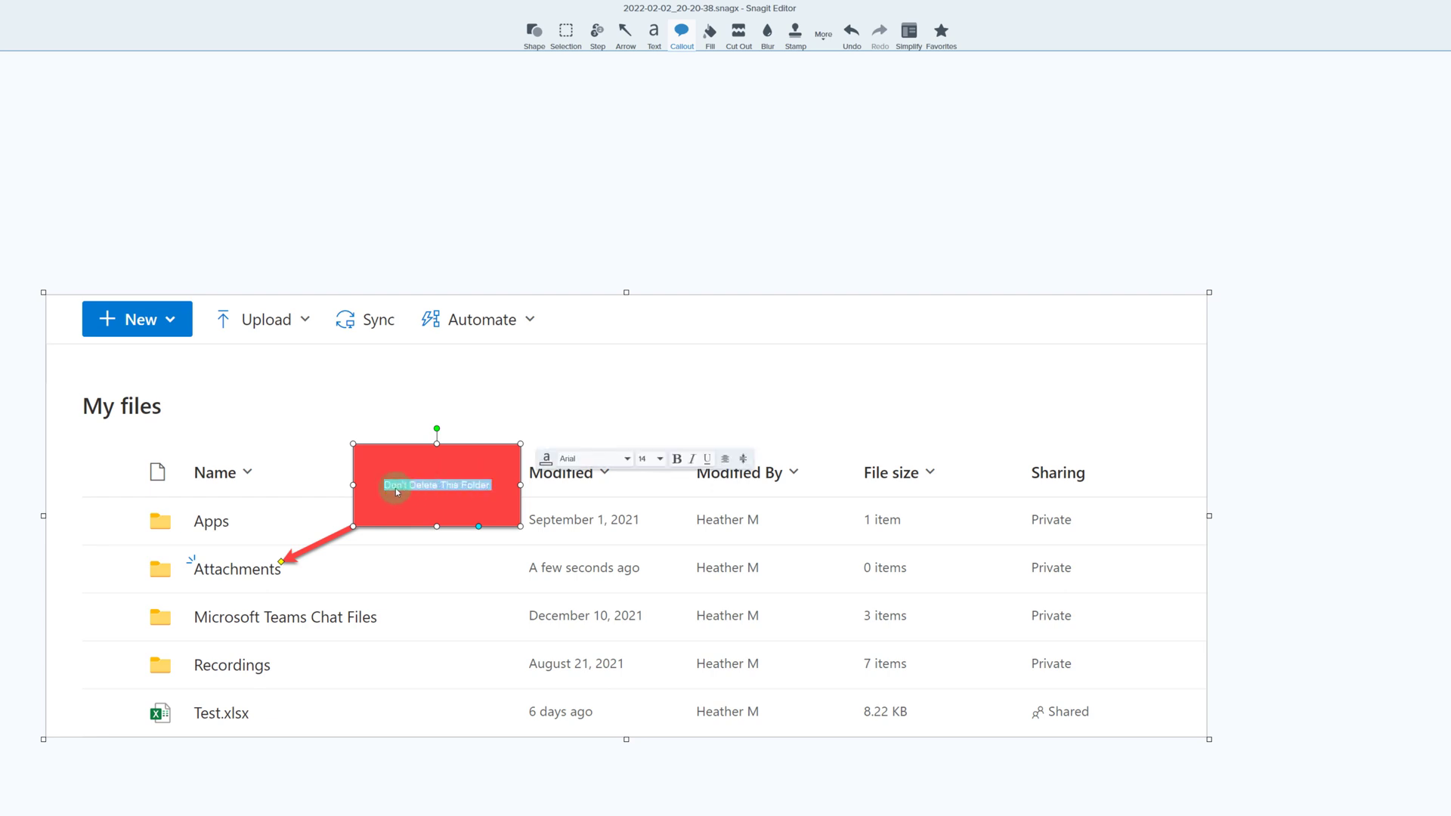
pyautogui.click(661, 459)
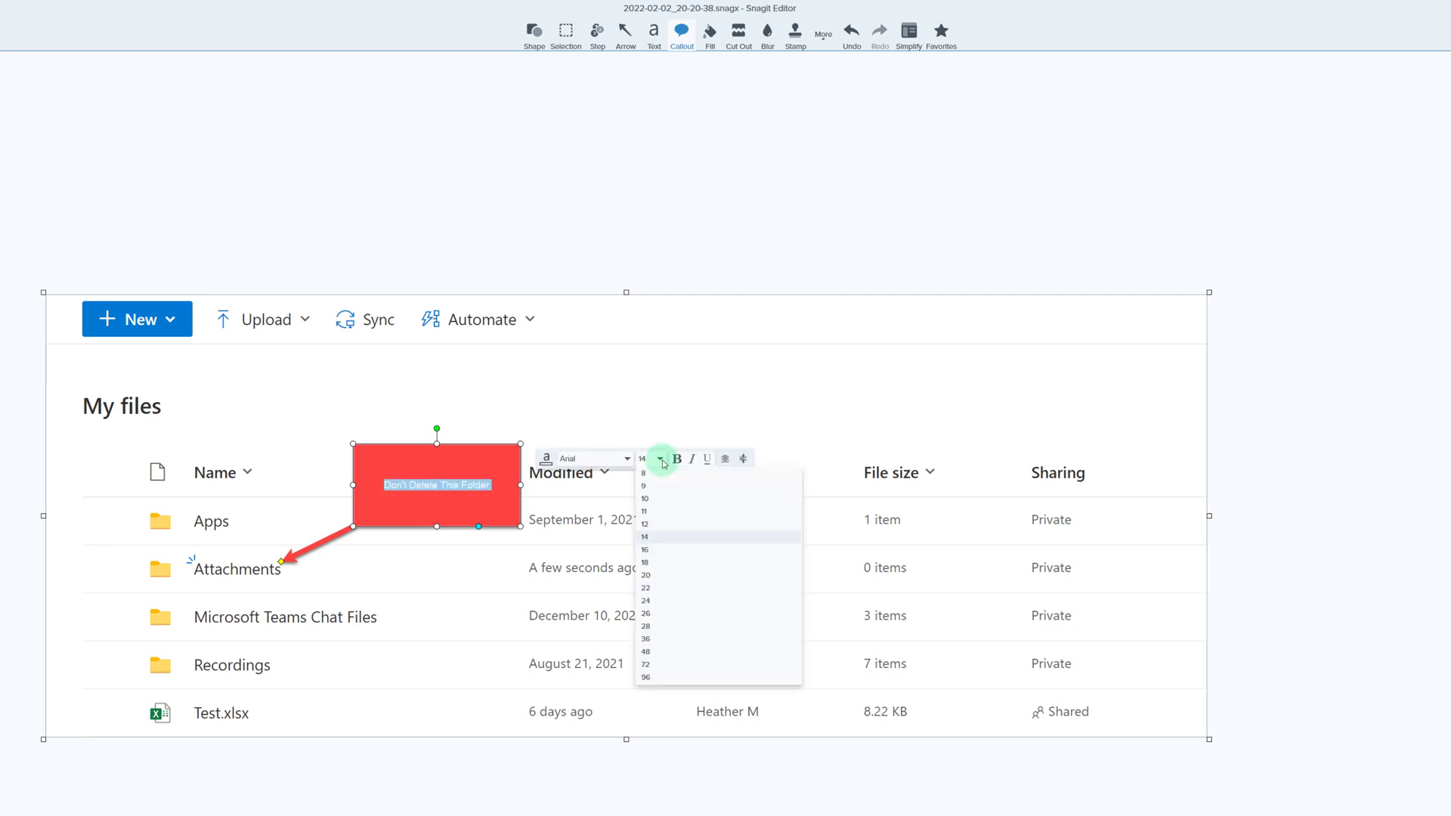
pyautogui.click(648, 588)
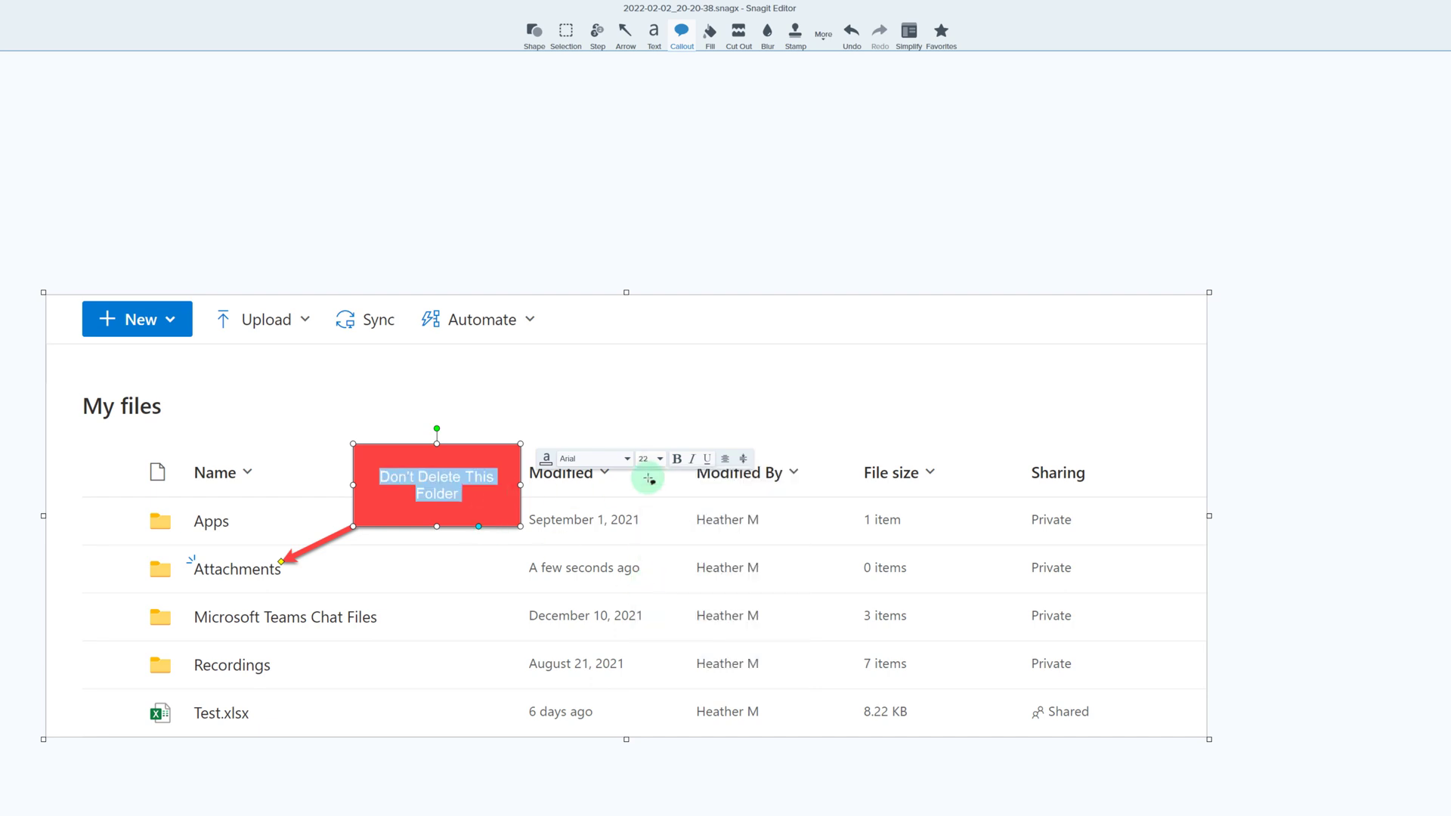
pyautogui.click(661, 459)
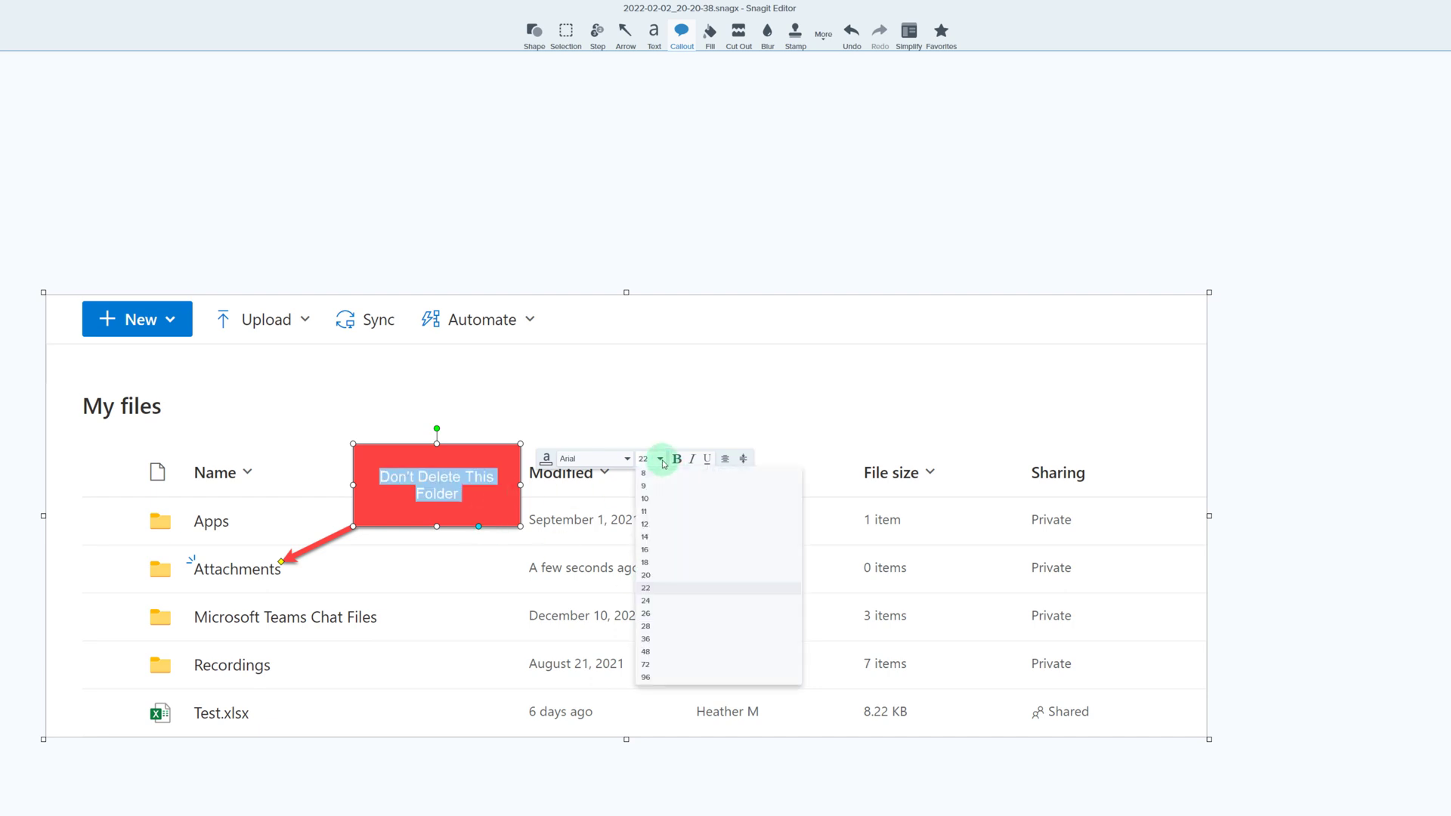
pyautogui.click(648, 587)
pyautogui.click(292, 592)
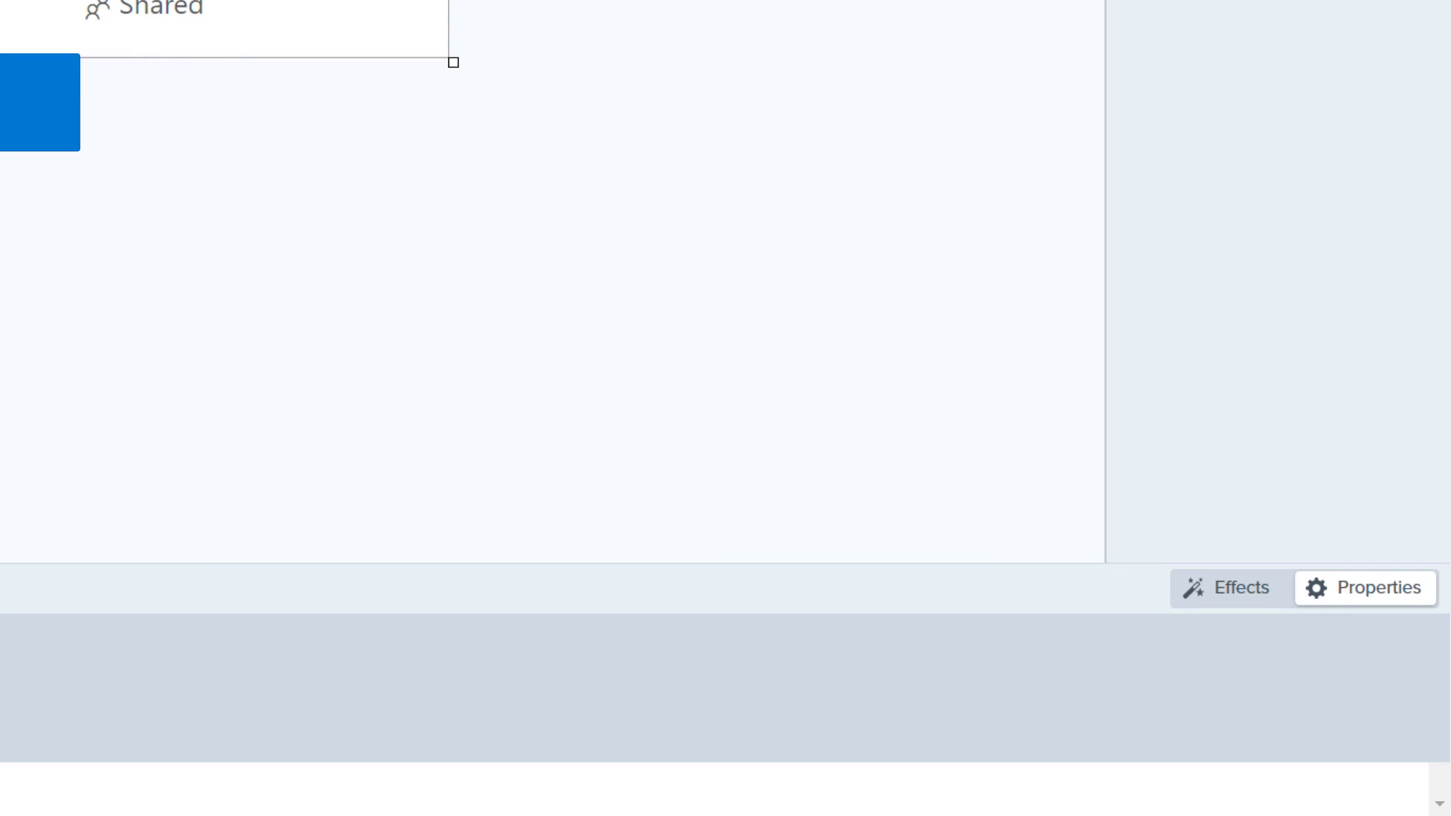
# Try the Sharktooth edge quick effect with a bottom-right shadow on the screenshot and undo it.
pyautogui.click(1226, 588)
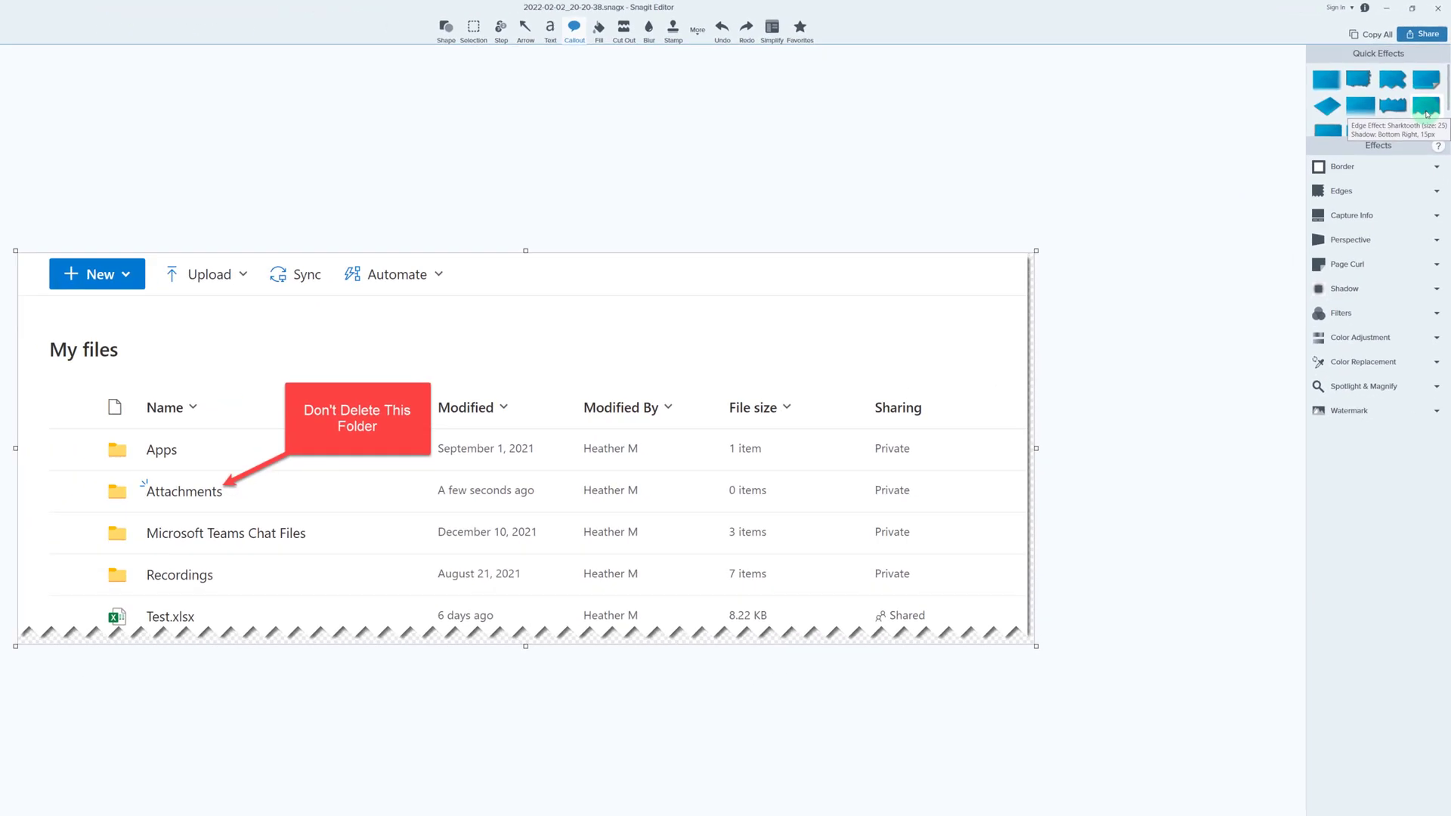
pyautogui.click(1426, 114)
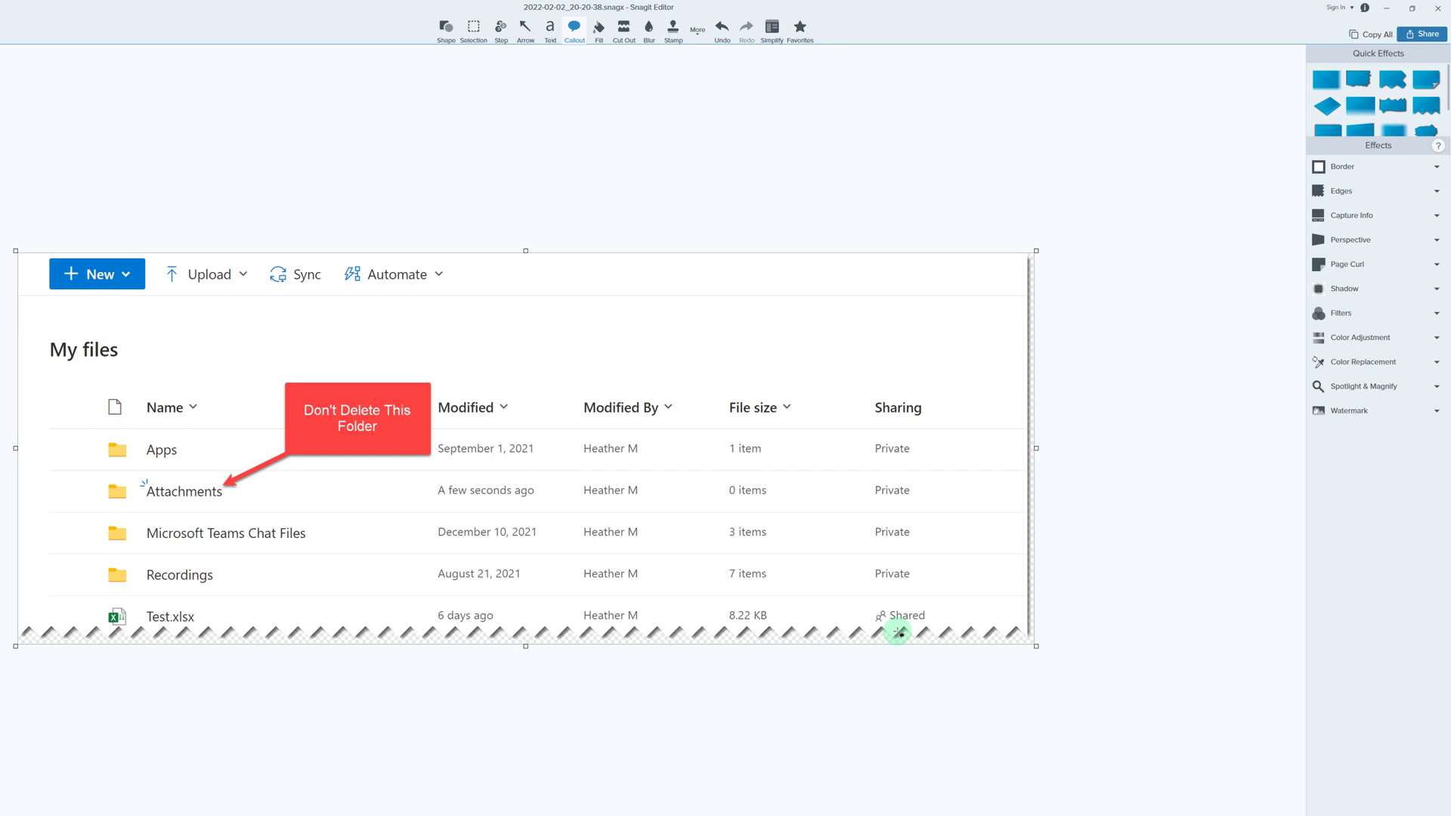
pyautogui.hotkey('ctrl', 'z')
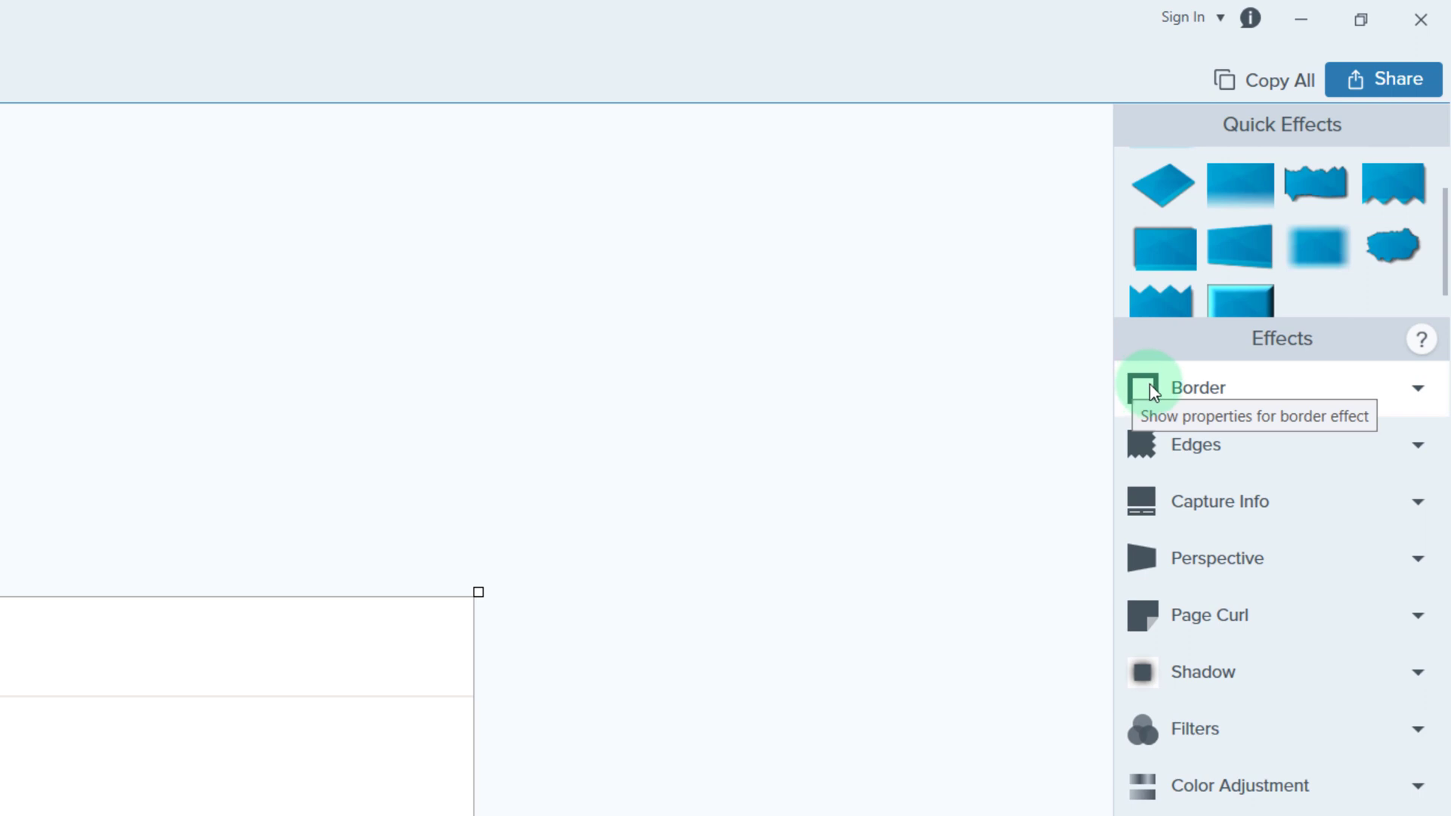
# Add a border effect around the screenshot, trying red and orange before settling on gray as its color.
pyautogui.click(1146, 393)
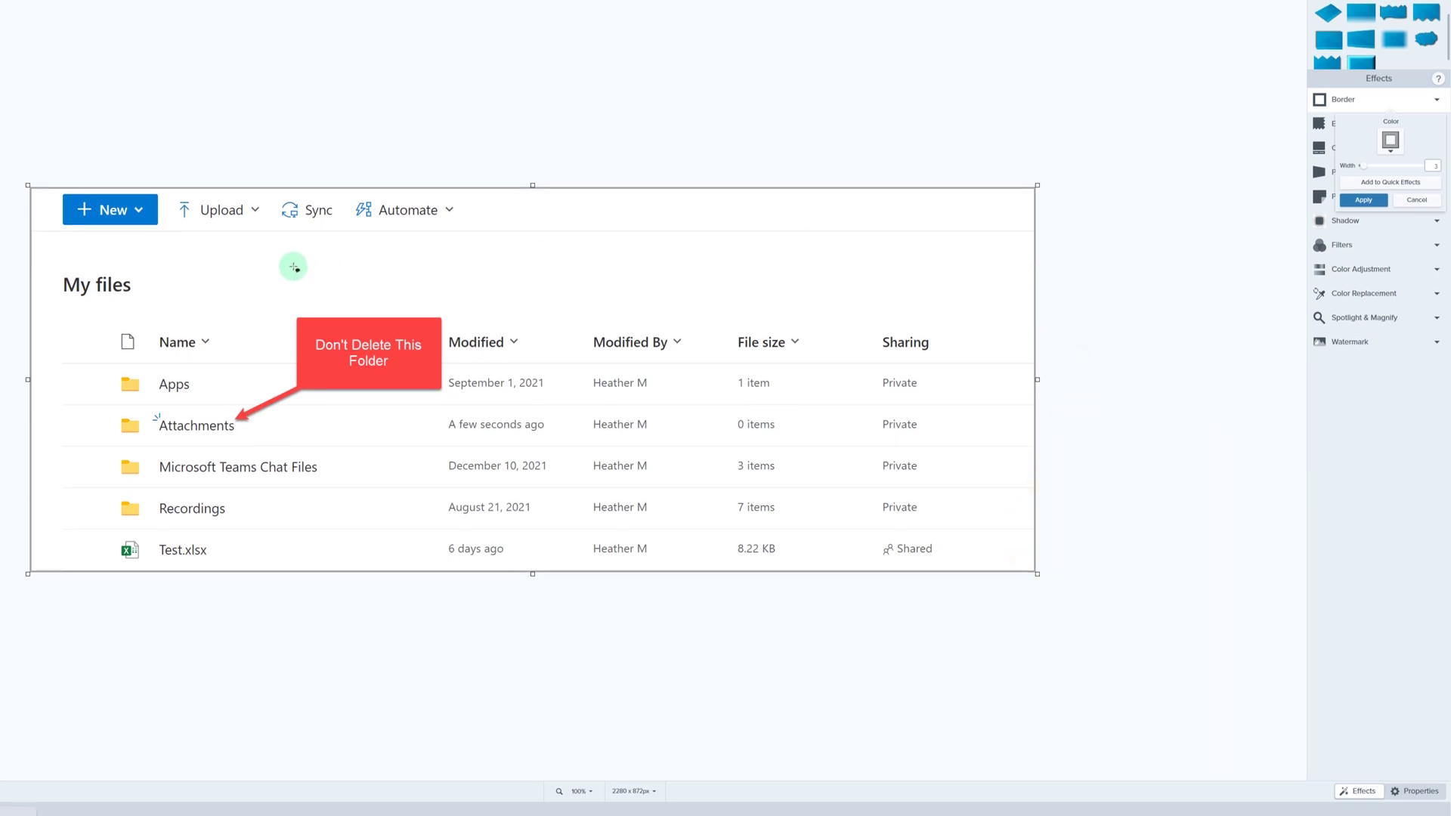
pyautogui.click(1390, 151)
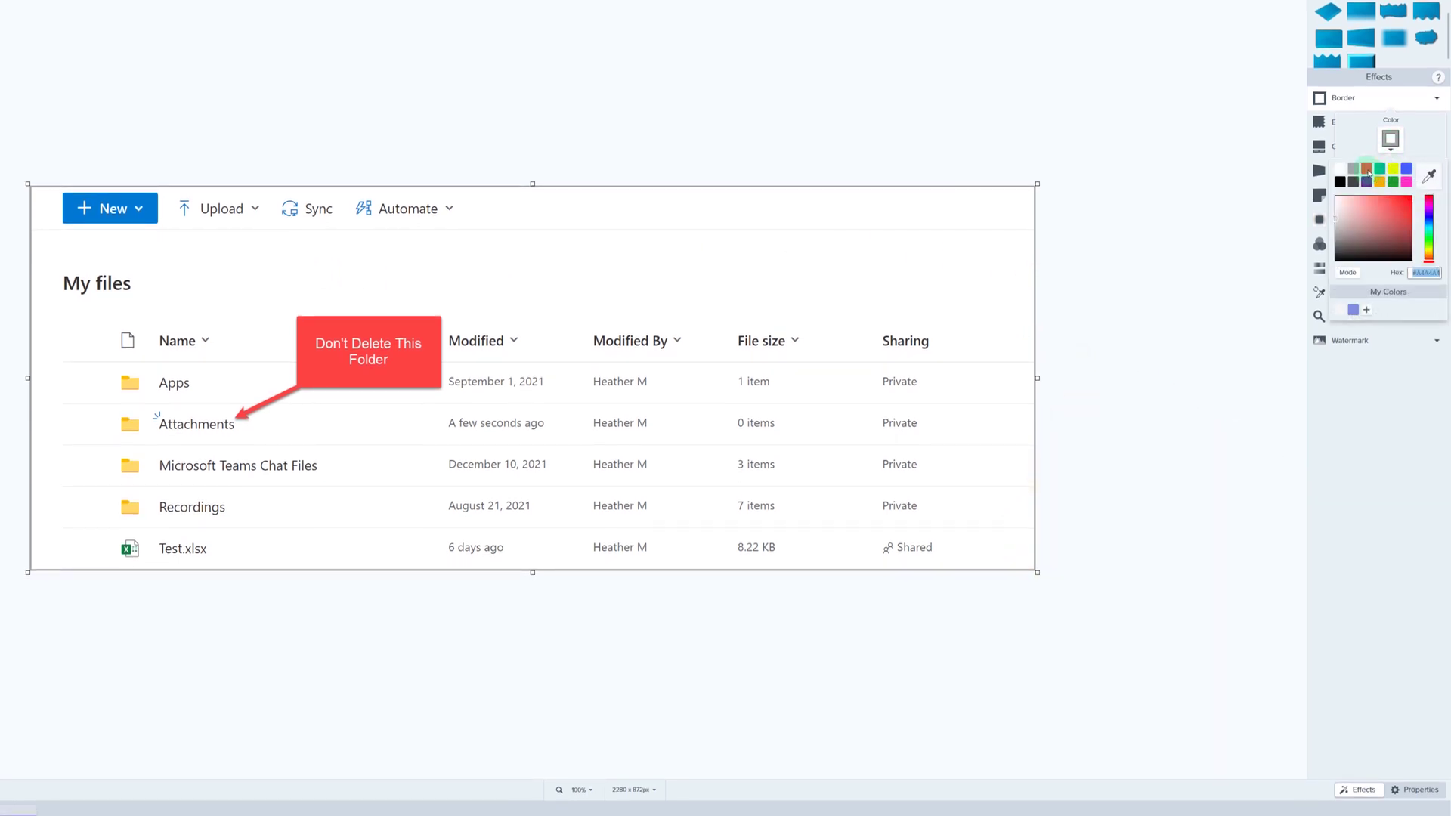
pyautogui.click(1366, 168)
pyautogui.click(1388, 153)
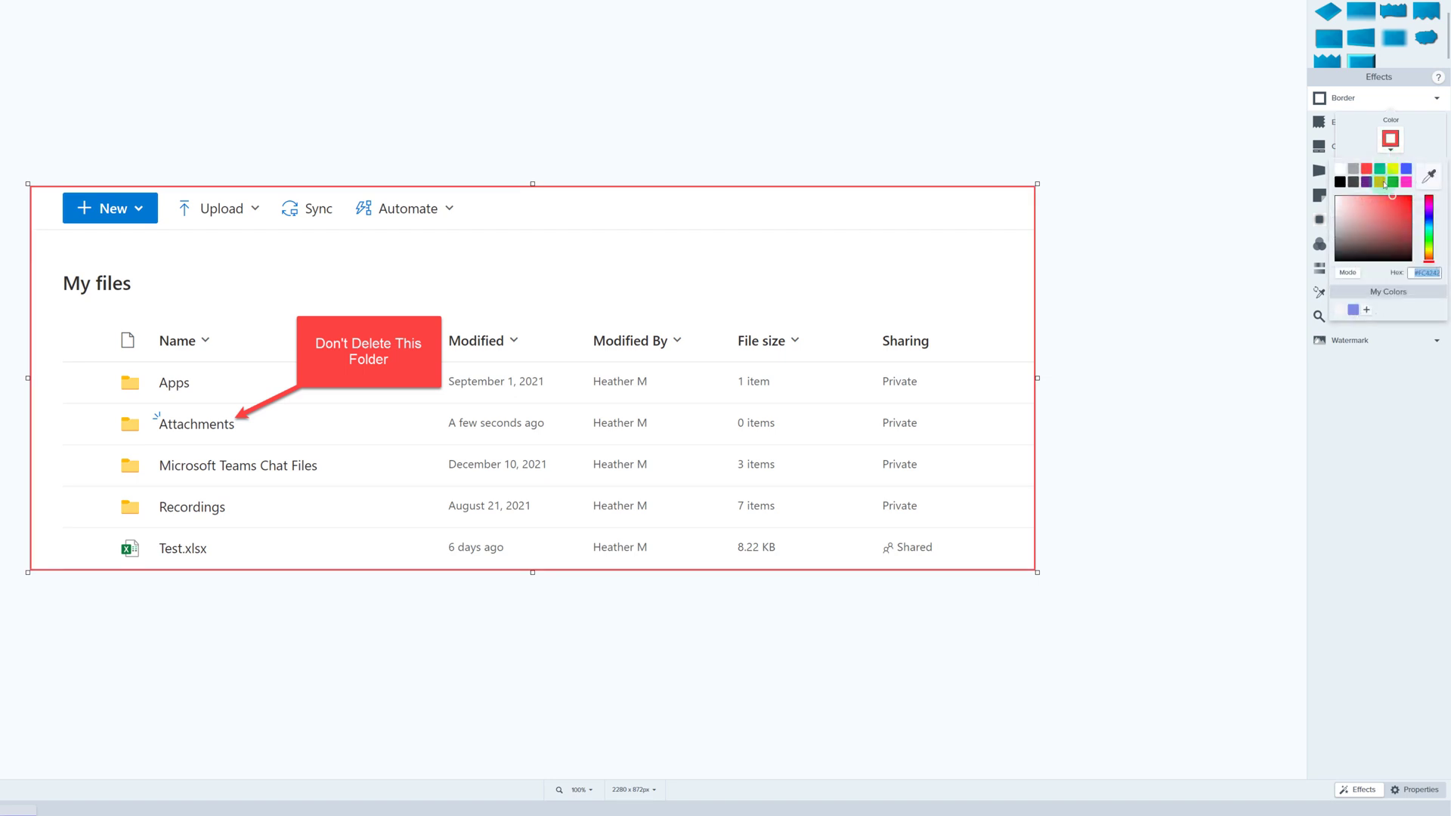
pyautogui.click(1379, 182)
pyautogui.click(1390, 147)
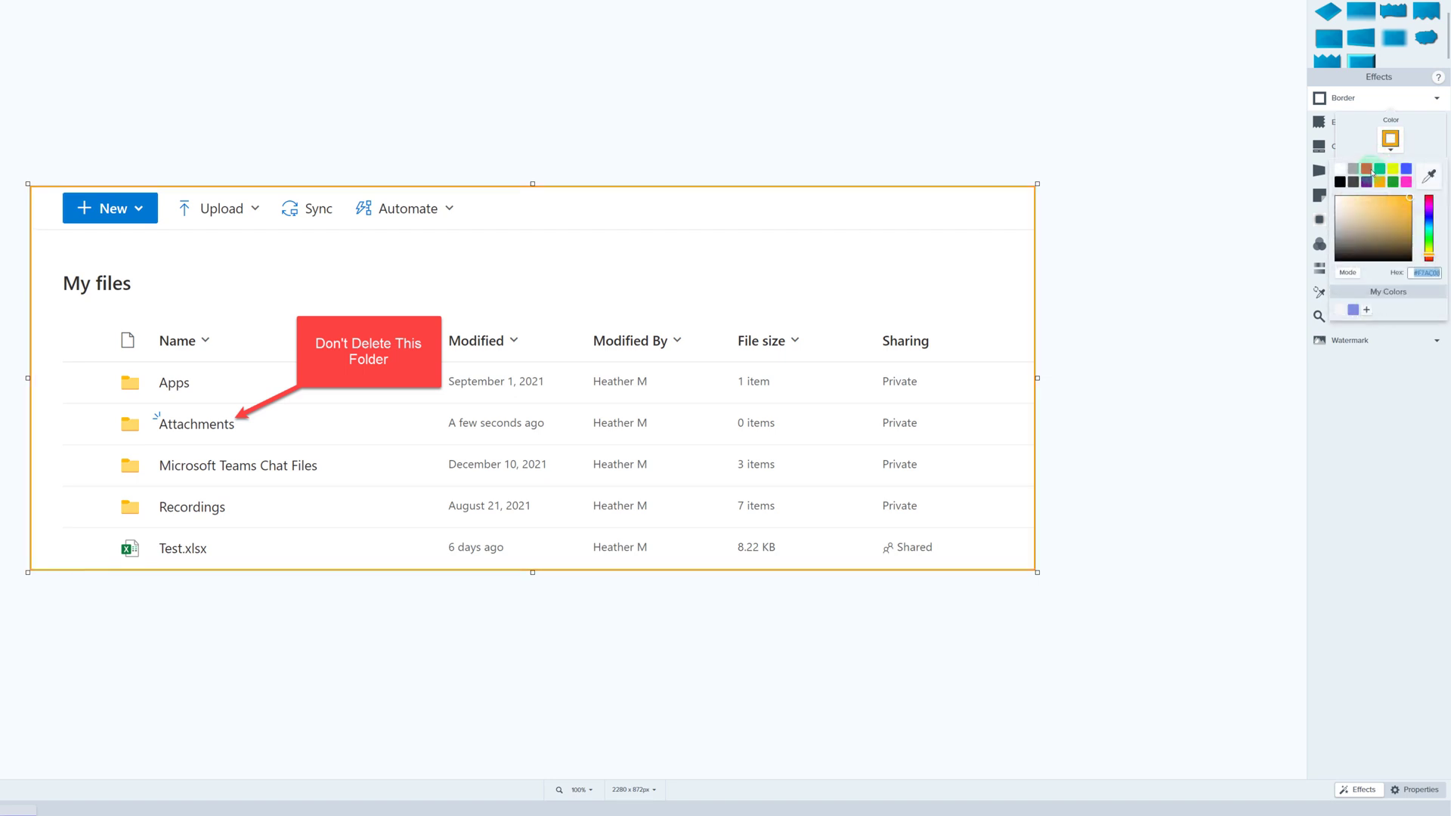
pyautogui.click(1366, 168)
pyautogui.click(1390, 144)
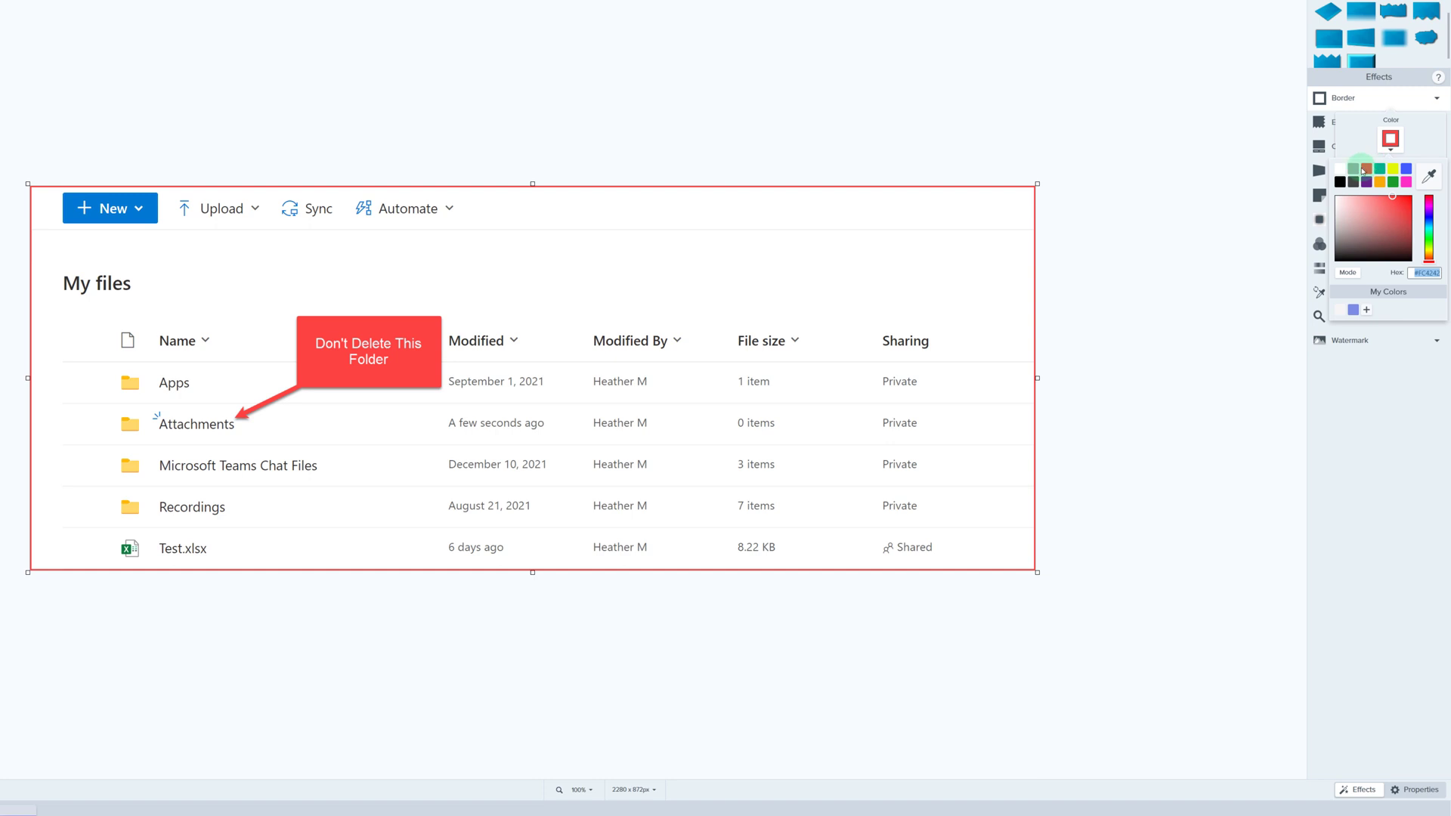
pyautogui.click(1354, 169)
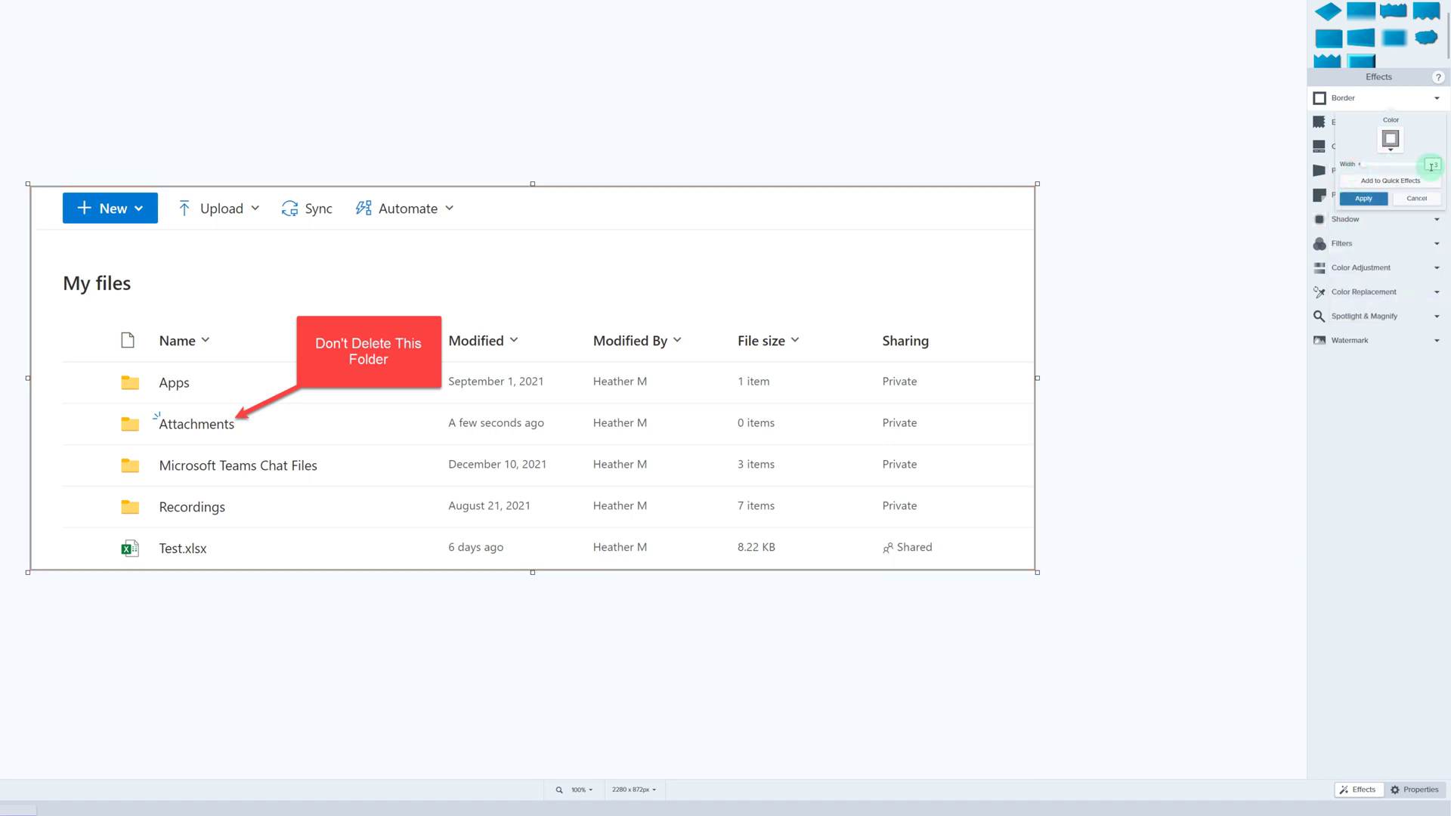
# Try a very wide gray border, reduce it to a thin line and finish the border effect.
pyautogui.moveTo(1365, 167); pyautogui.dragTo(1408, 177)
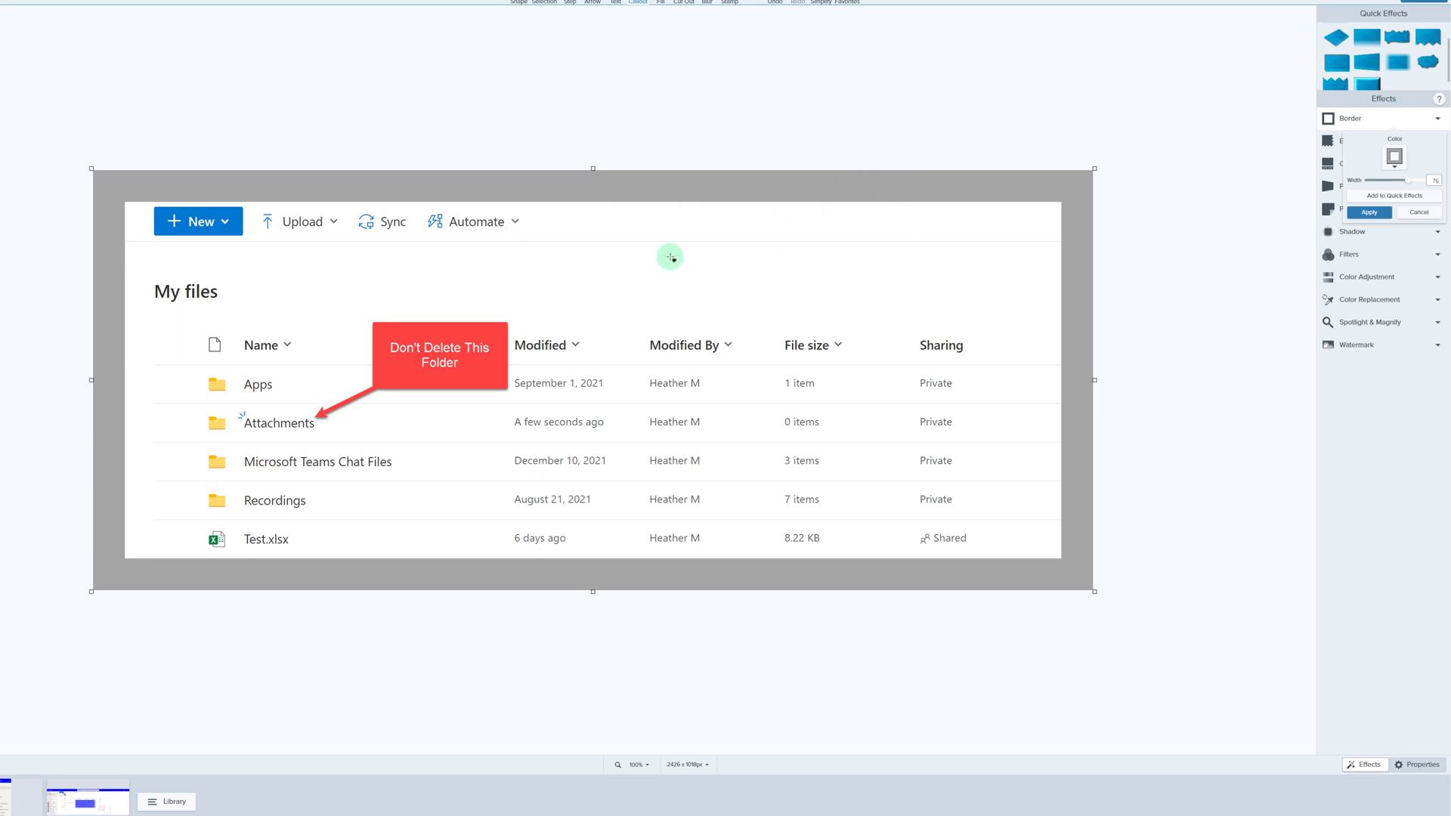
pyautogui.doubleClick(1434, 180)
pyautogui.press('Escape')
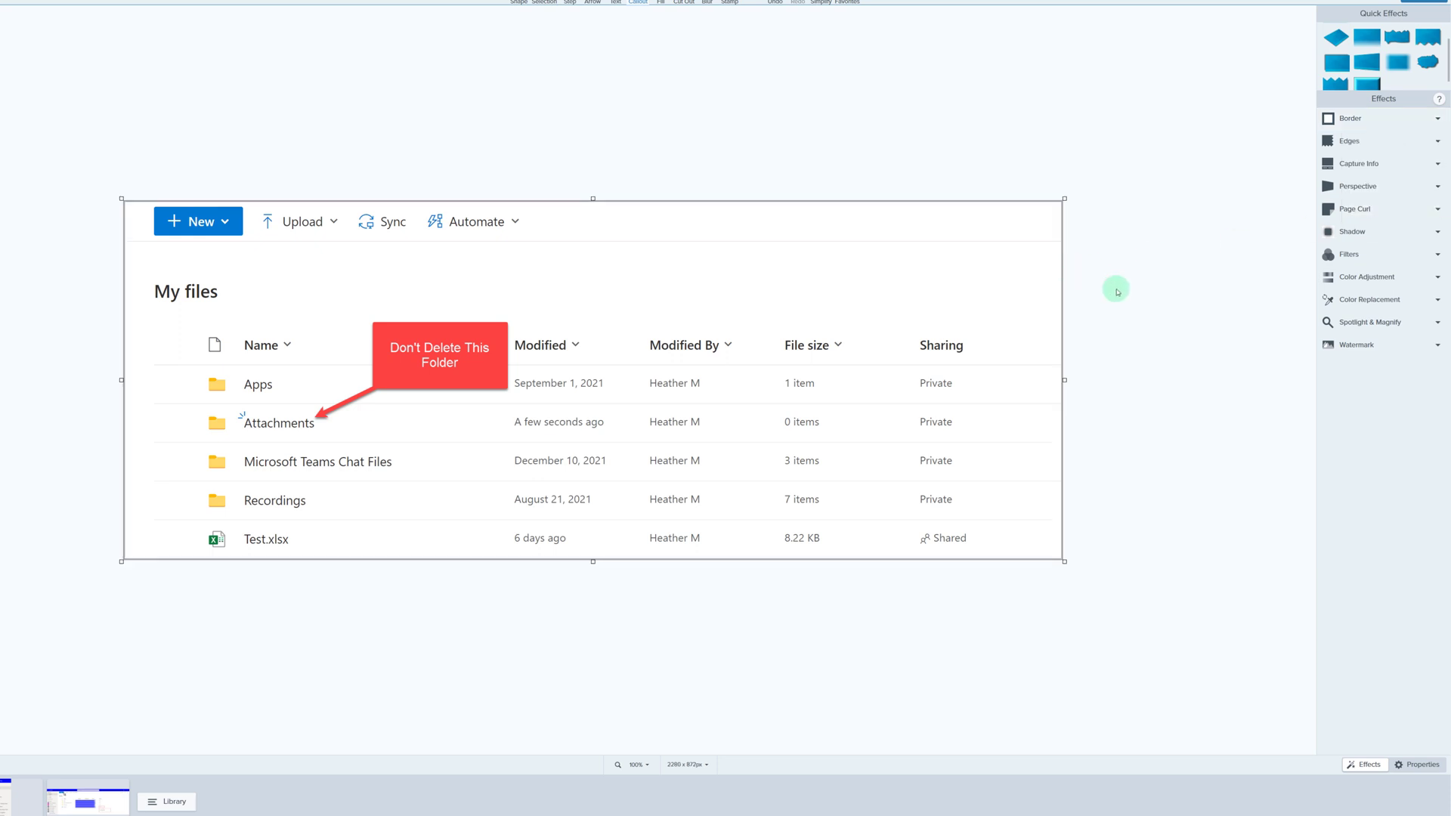
# Preview a page curl effect on each corner of the screenshot and set it to the lower-left corner.
pyautogui.click(1348, 211)
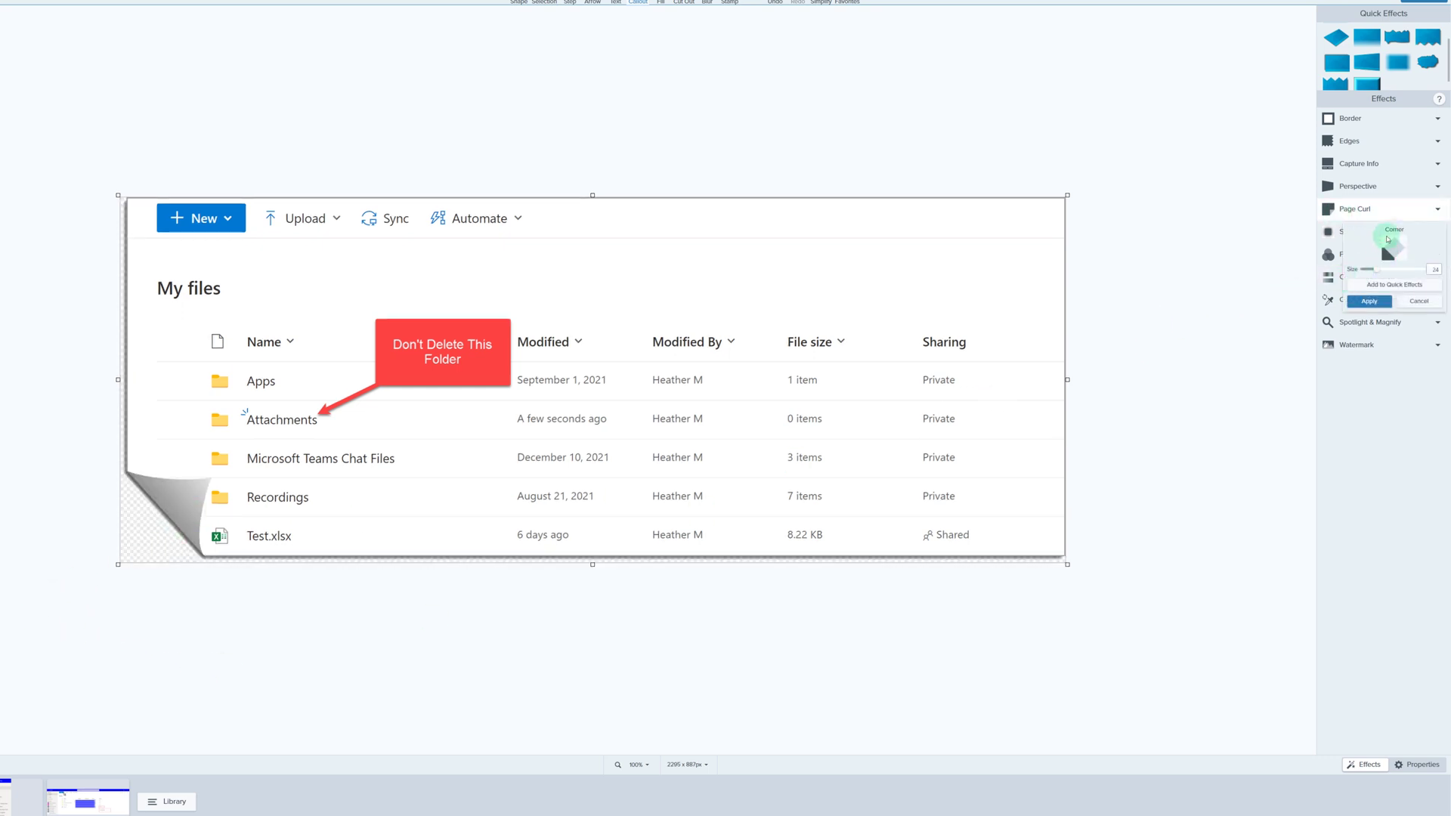
pyautogui.click(1401, 256)
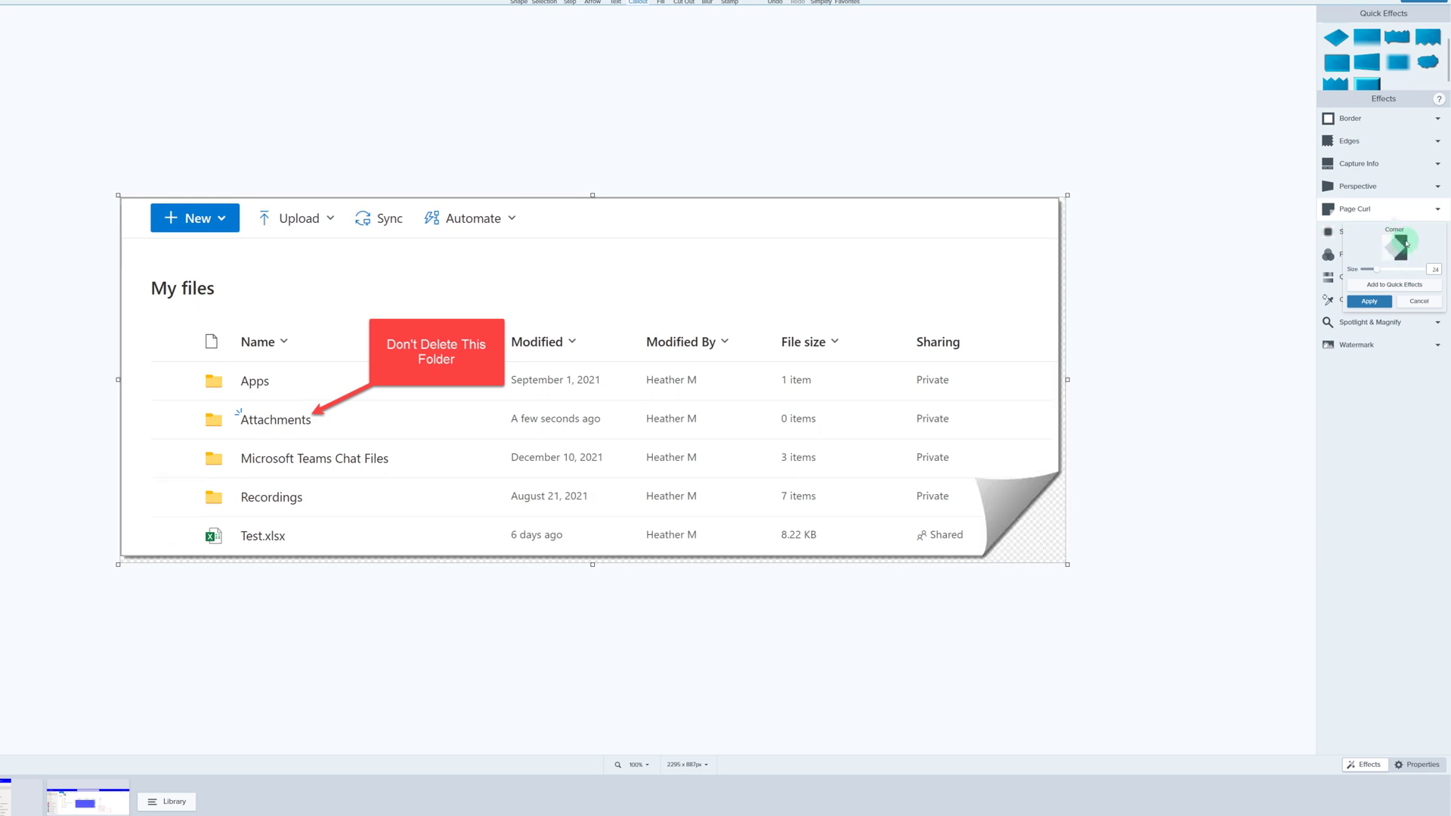
pyautogui.click(1385, 243)
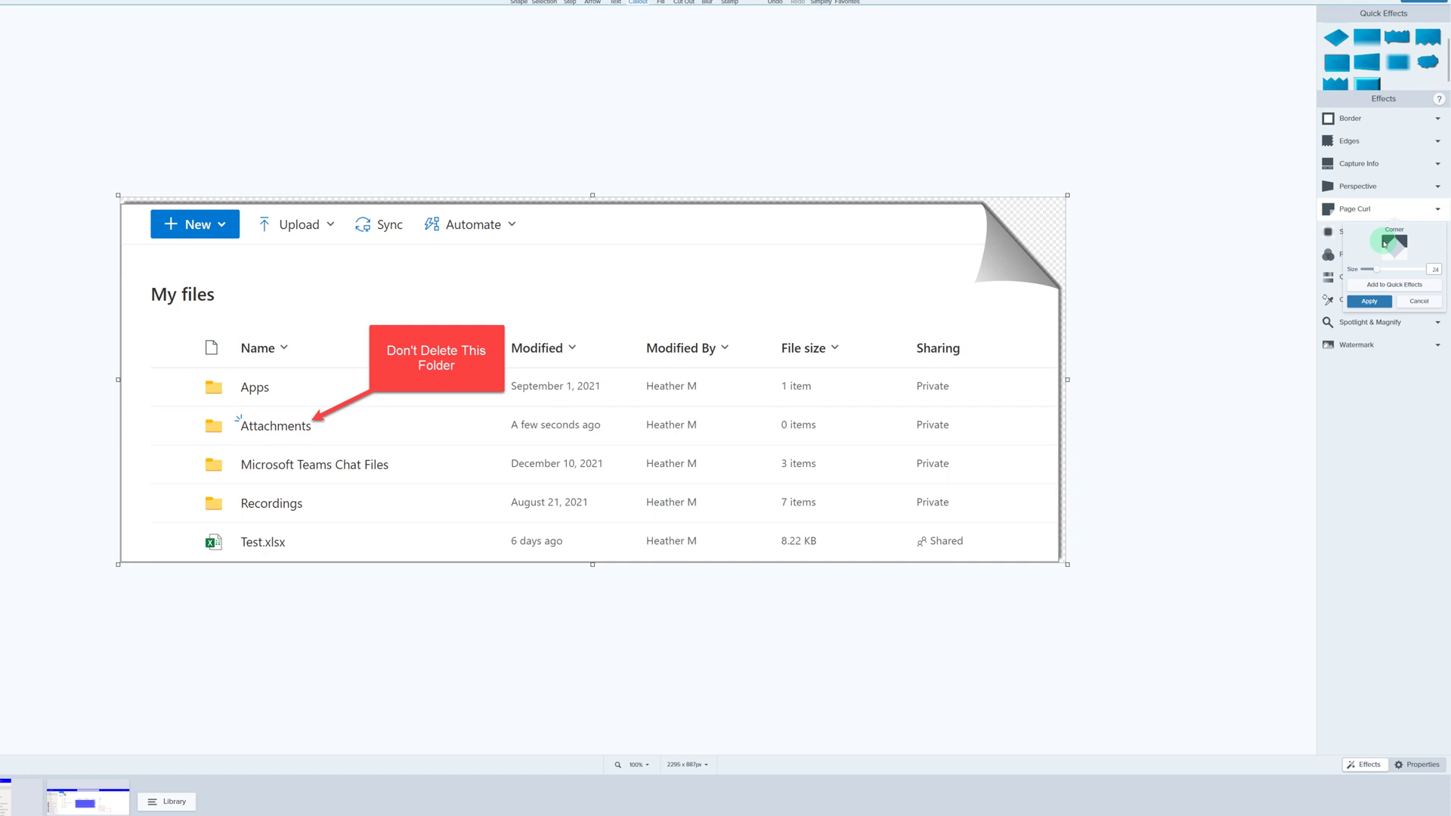
pyautogui.click(1384, 257)
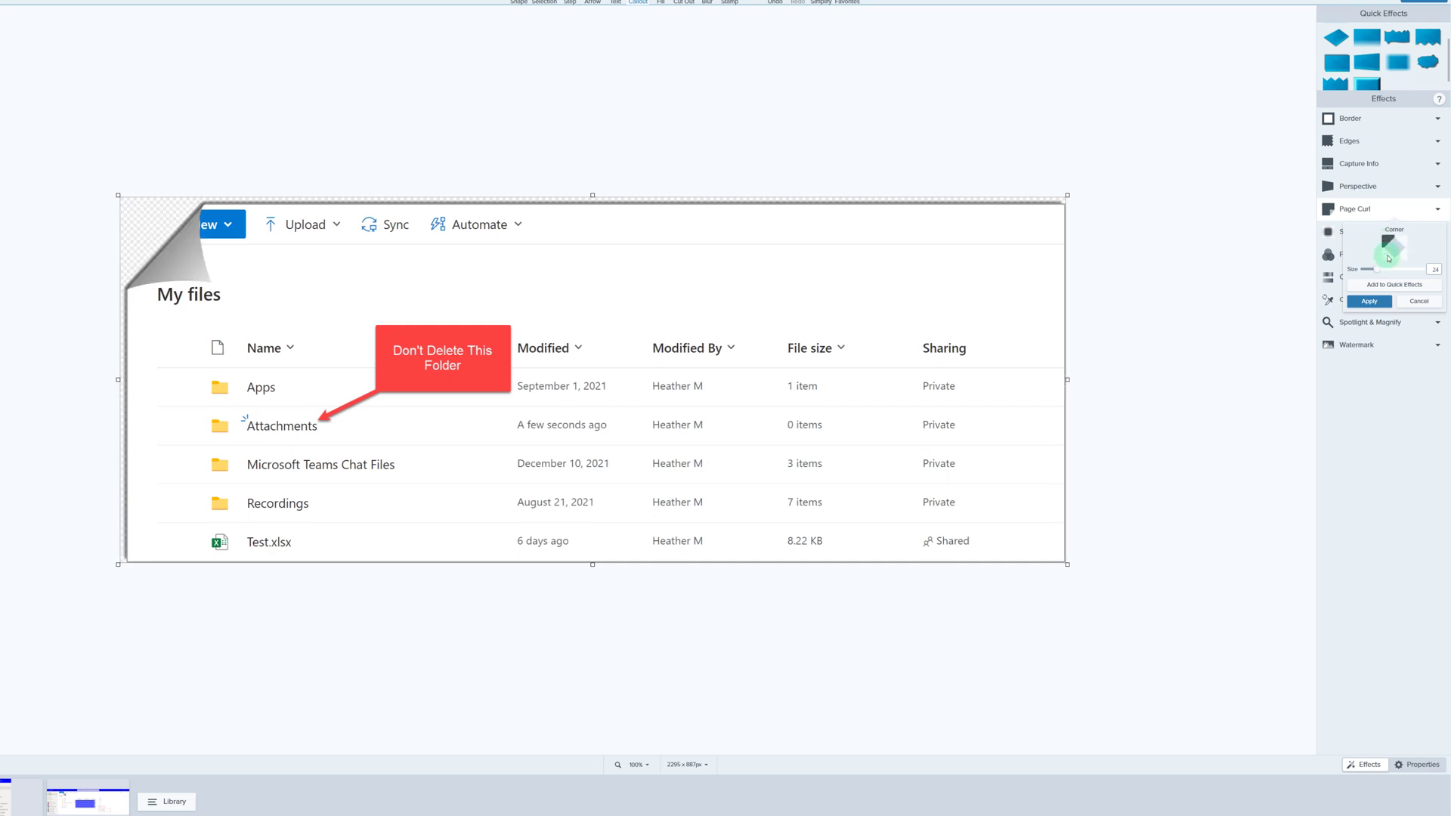
pyautogui.click(1387, 257)
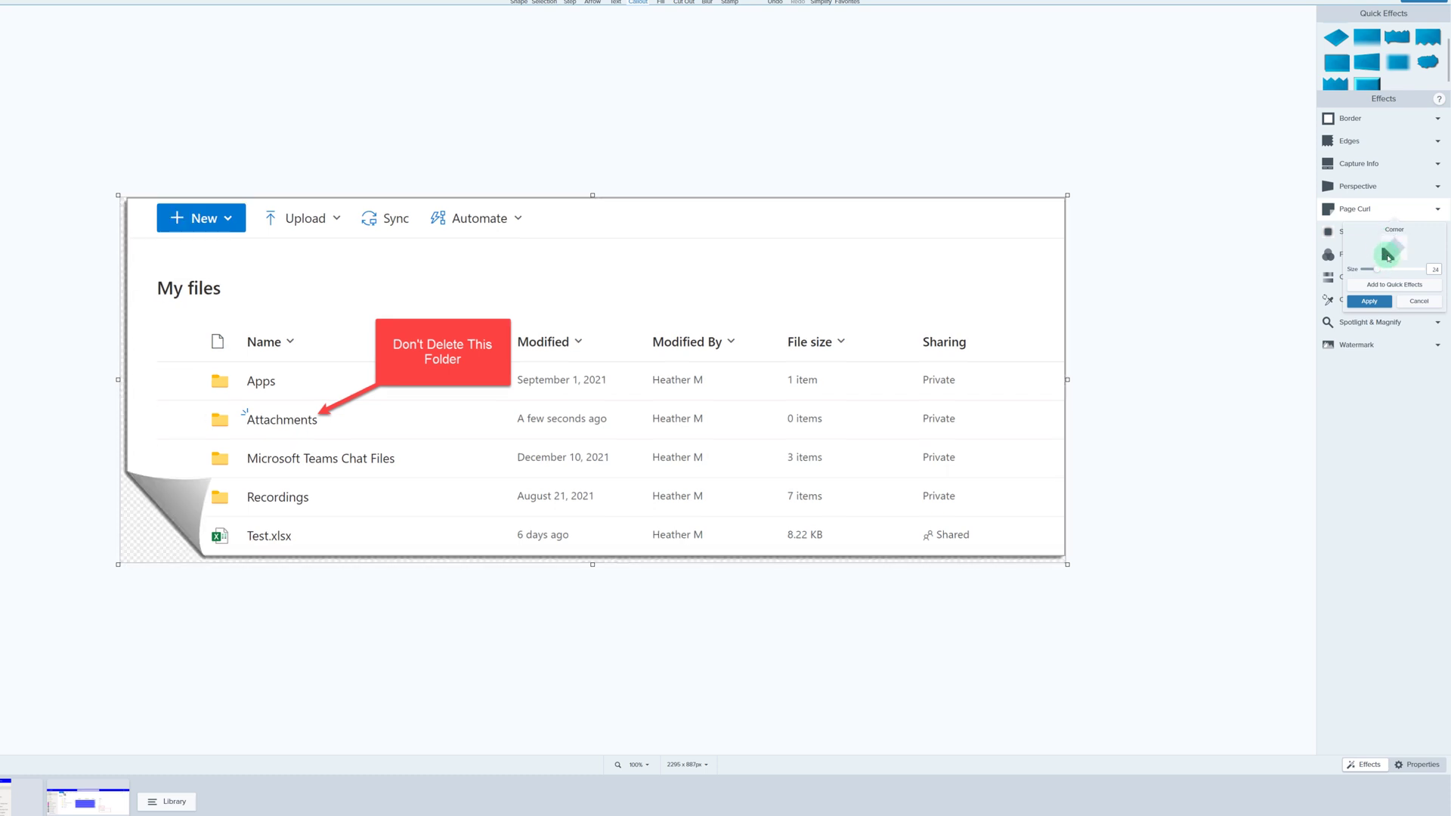